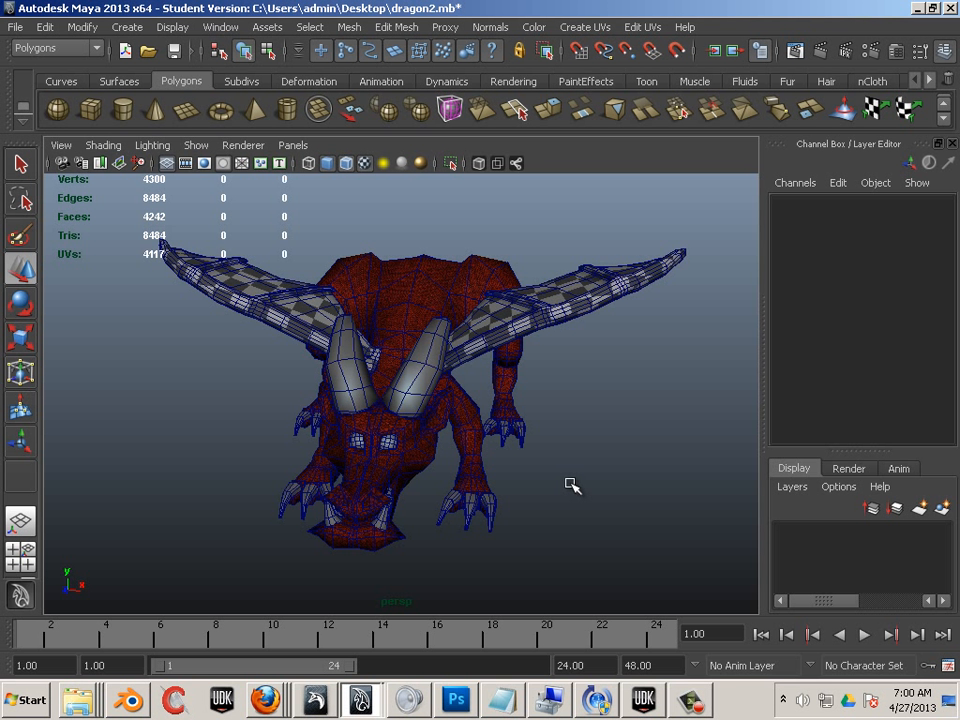
Delete all UVs of the dragon's body mesh in the UV Texture Editor
alt+drag(564, 488, 279, 349)
alt+drag(482, 467, 519, 467)
scroll(545, 467, up, 2)
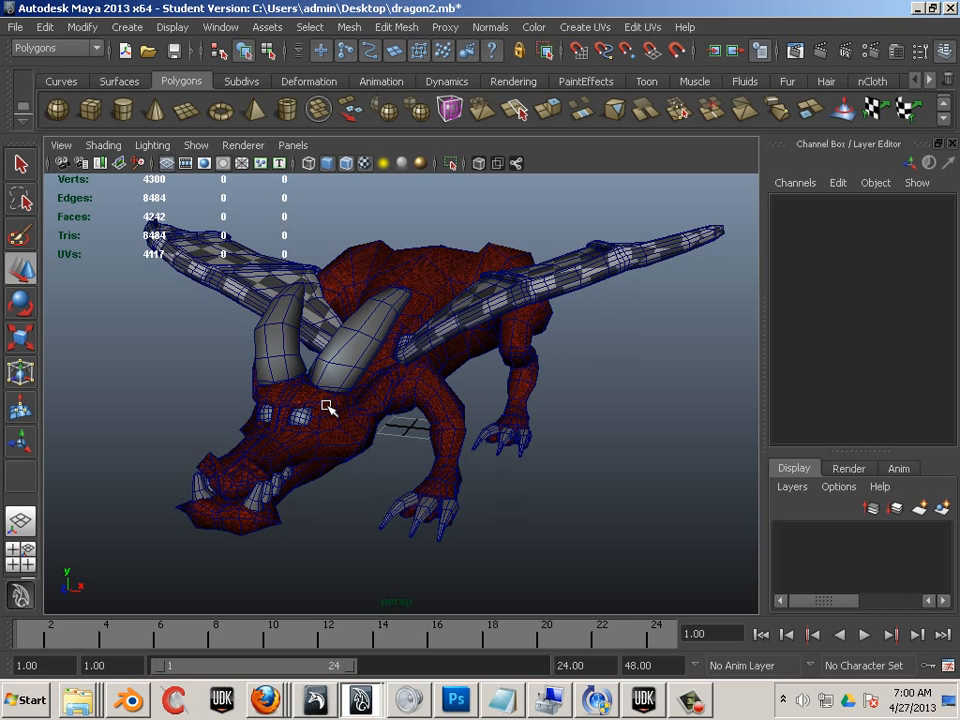
alt+drag(327, 405, 372, 408)
click(376, 430)
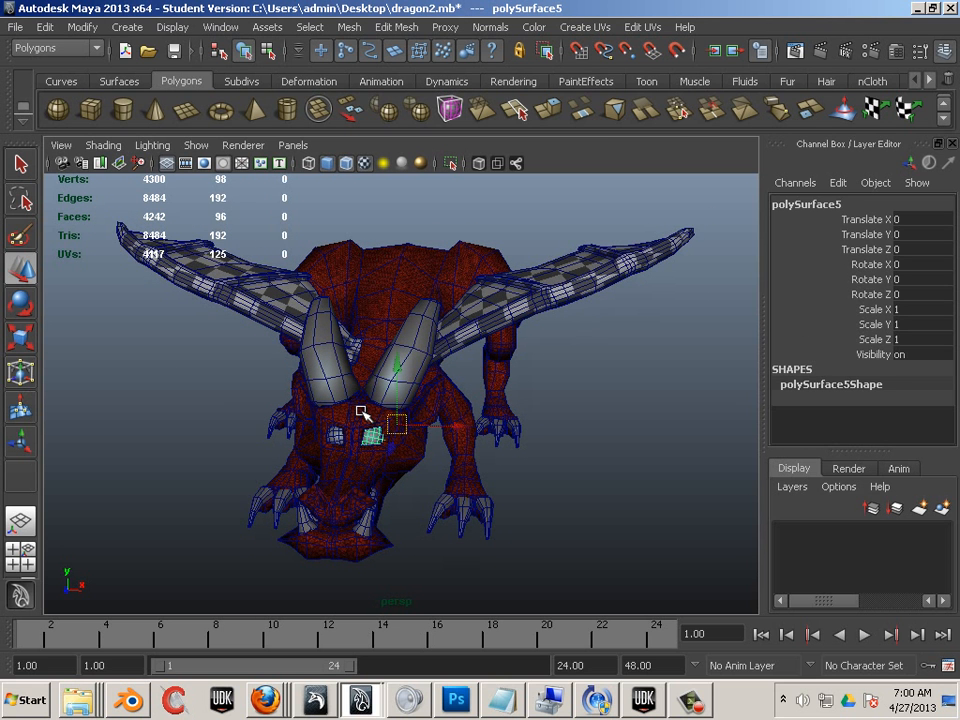
click(362, 413)
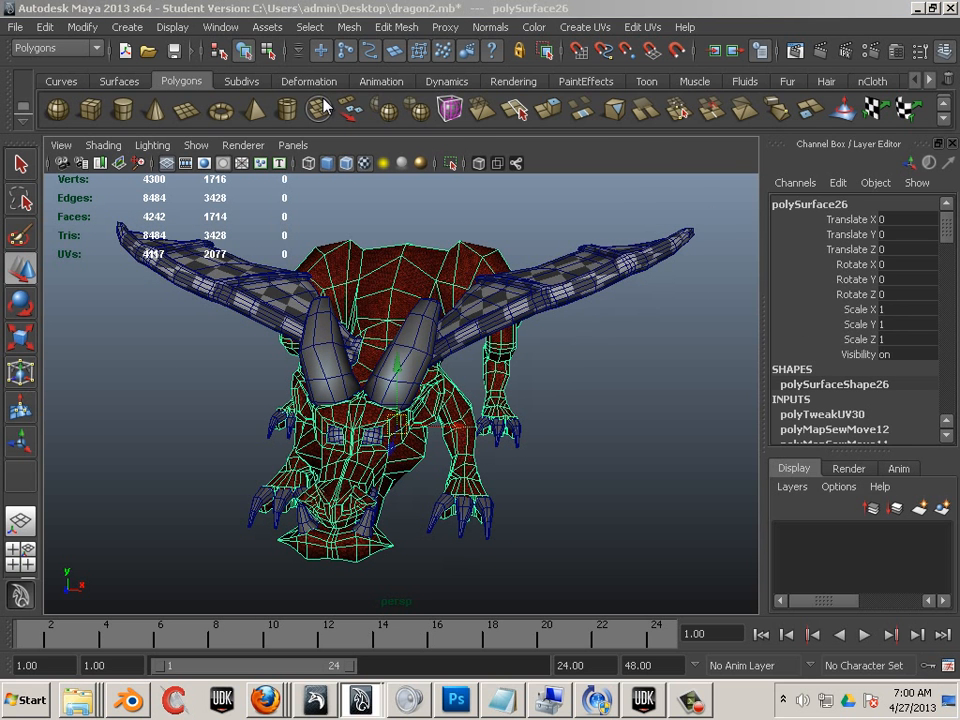
scroll(325, 272, down, 5)
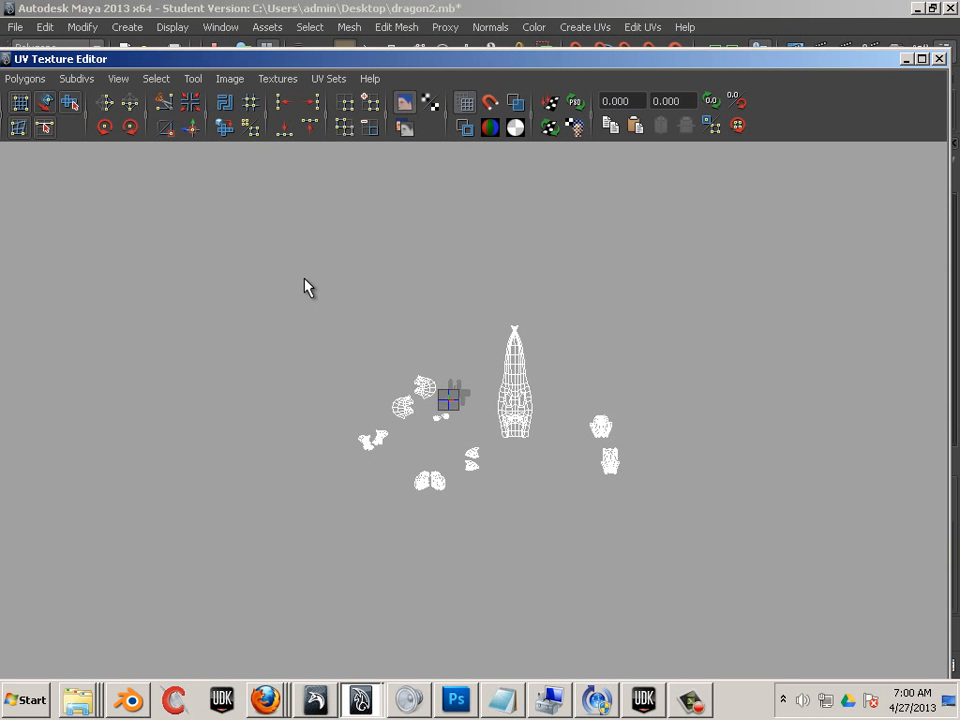
drag(306, 282, 765, 612)
drag(216, 60, 308, 55)
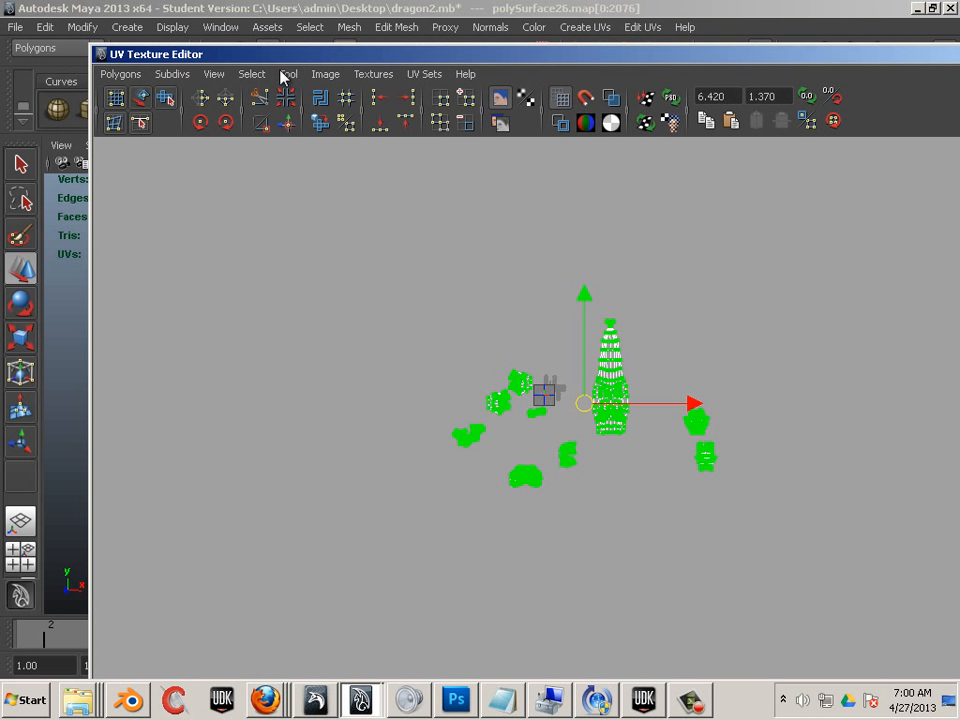
click(114, 76)
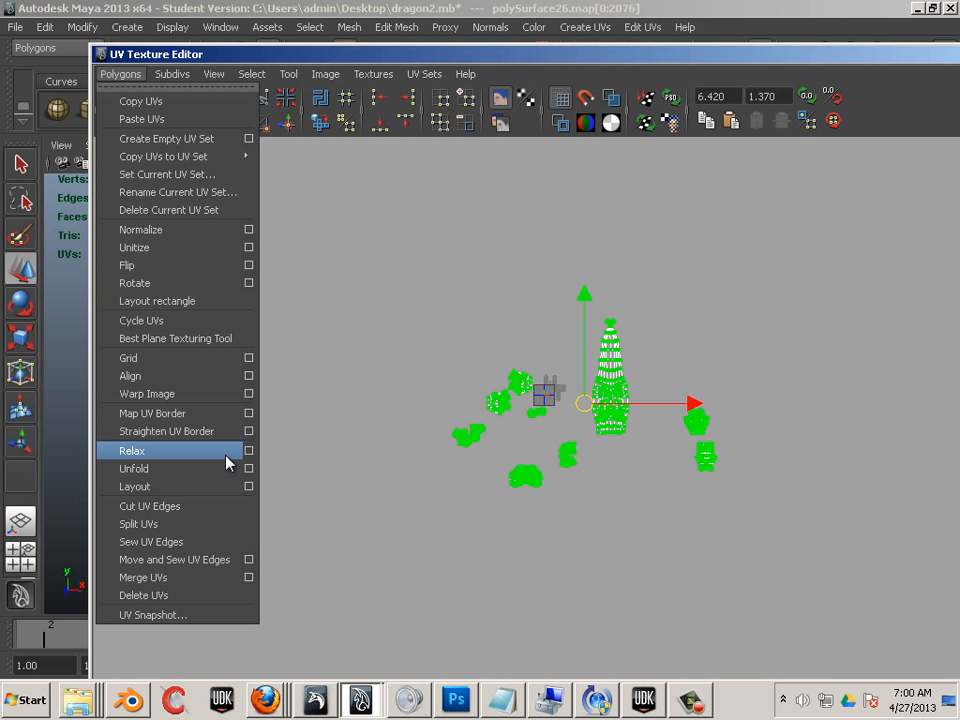
click(198, 596)
drag(302, 56, 958, 206)
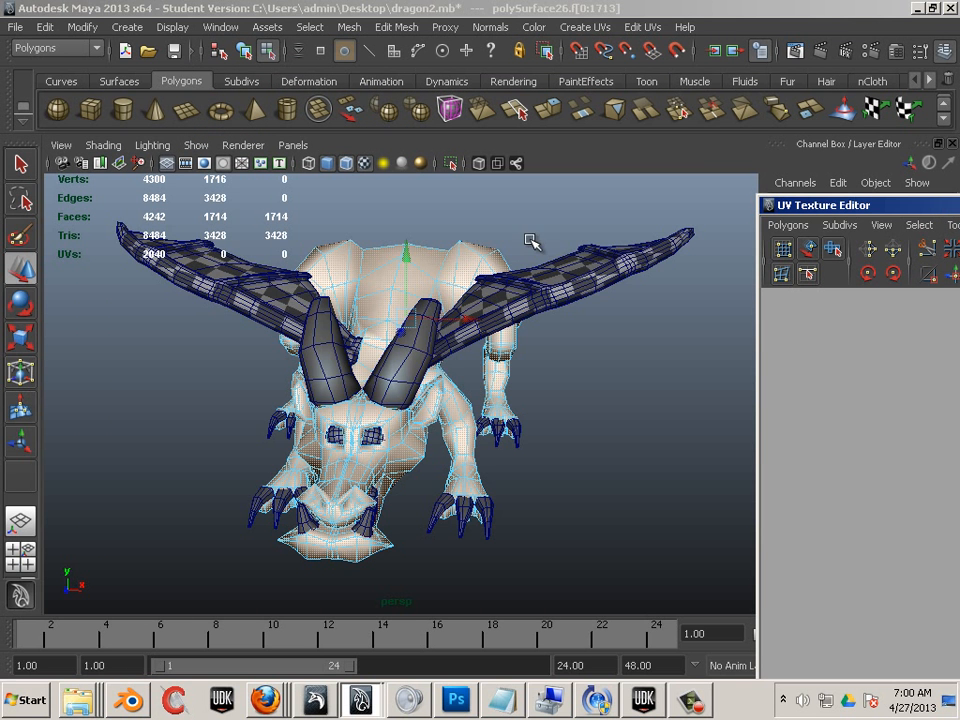
Return to object selection mode and clear the selection of the wings
alt+drag(470, 345, 467, 309)
click(512, 283)
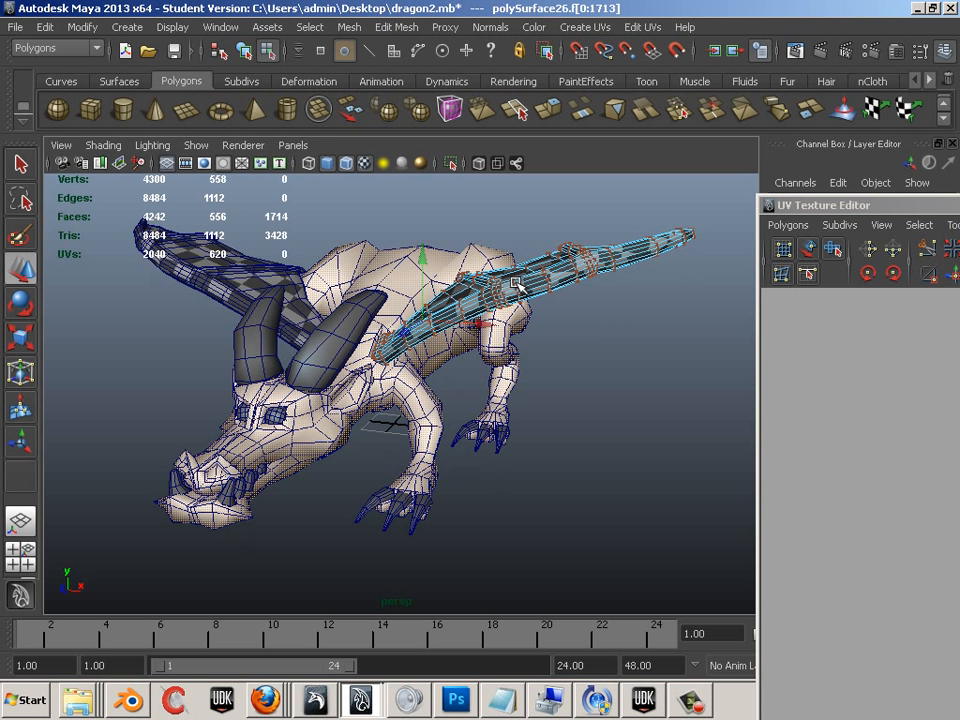
key(F8)
click(226, 262)
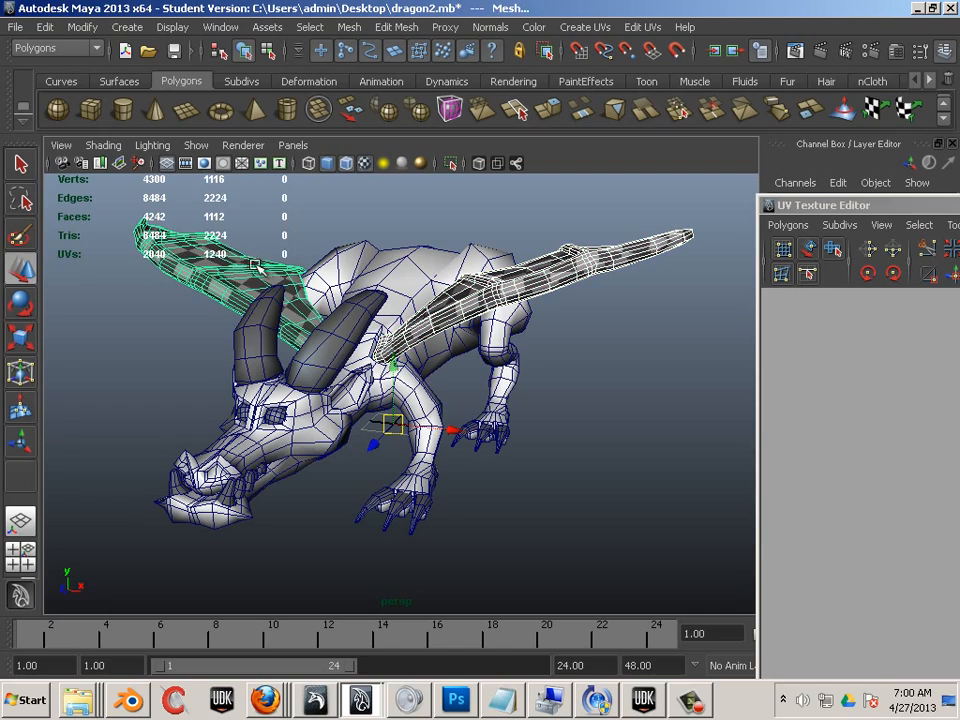
click(300, 512)
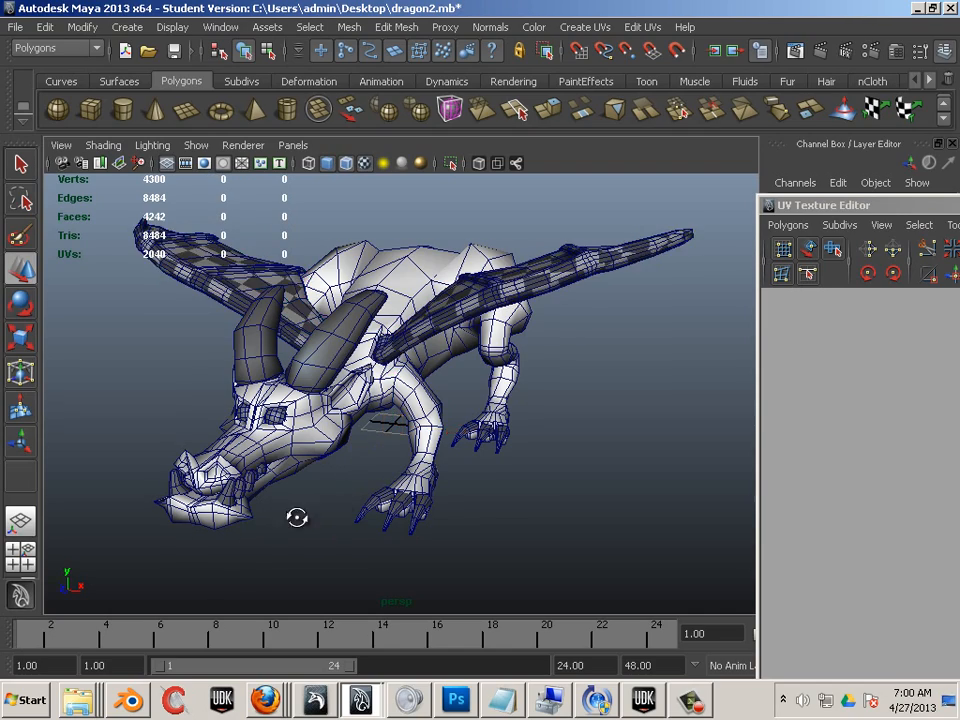
Delete the teeth mesh on the dragon's right side of the mouth
alt+drag(296, 517, 253, 459)
alt+middle_drag(253, 459, 320, 471)
alt+right_drag(320, 470, 370, 478)
click(372, 487)
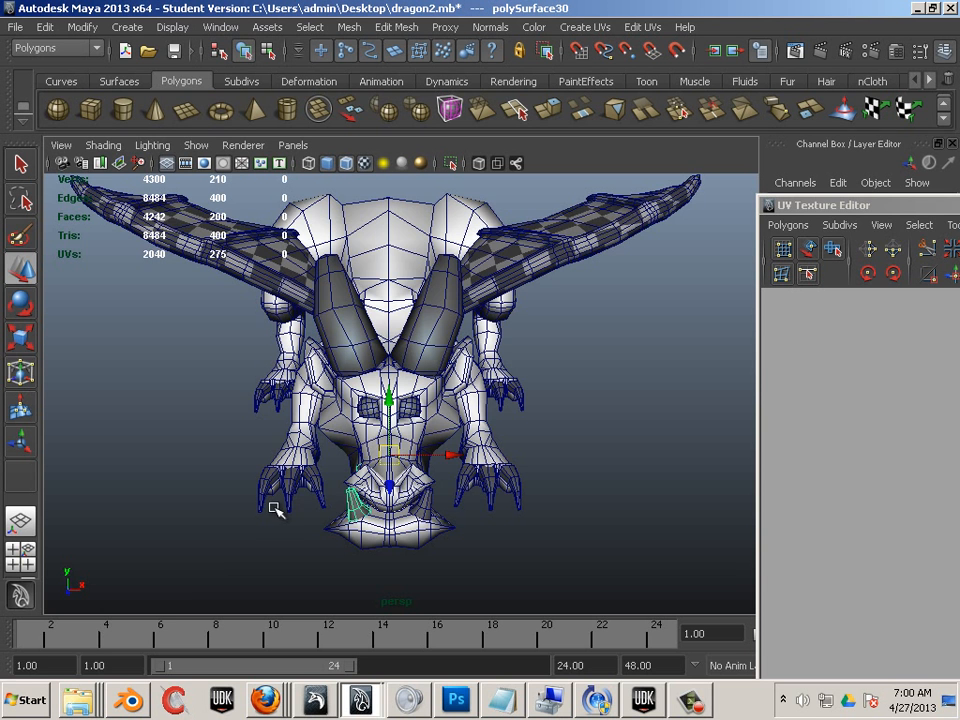
alt+drag(274, 508, 285, 483)
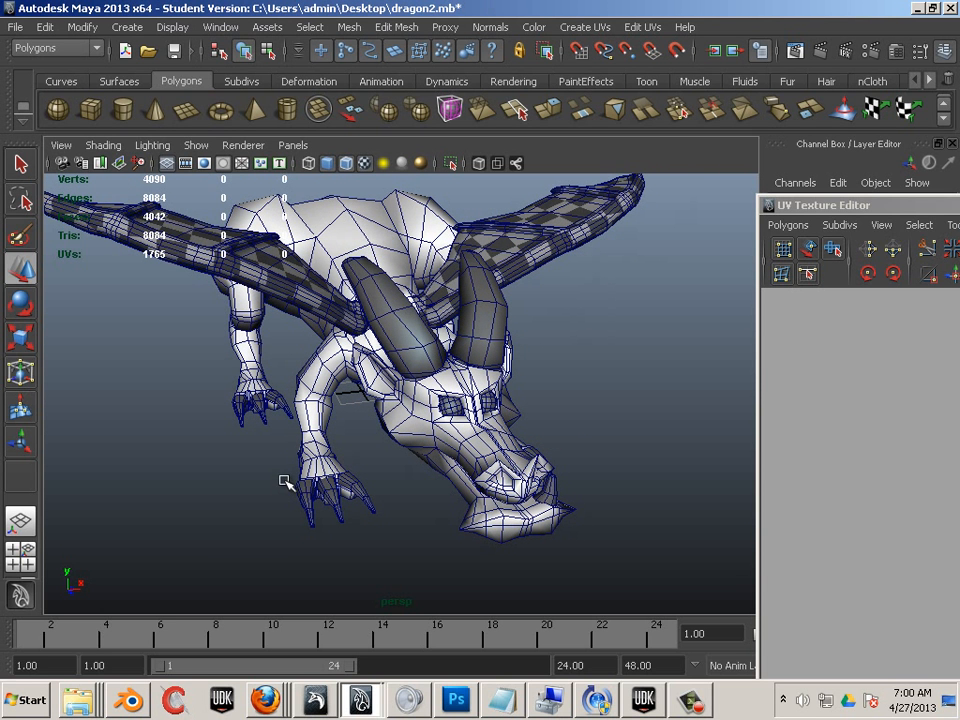
Delete the horn and the wing on the dragon's right side
click(410, 348)
key(Delete)
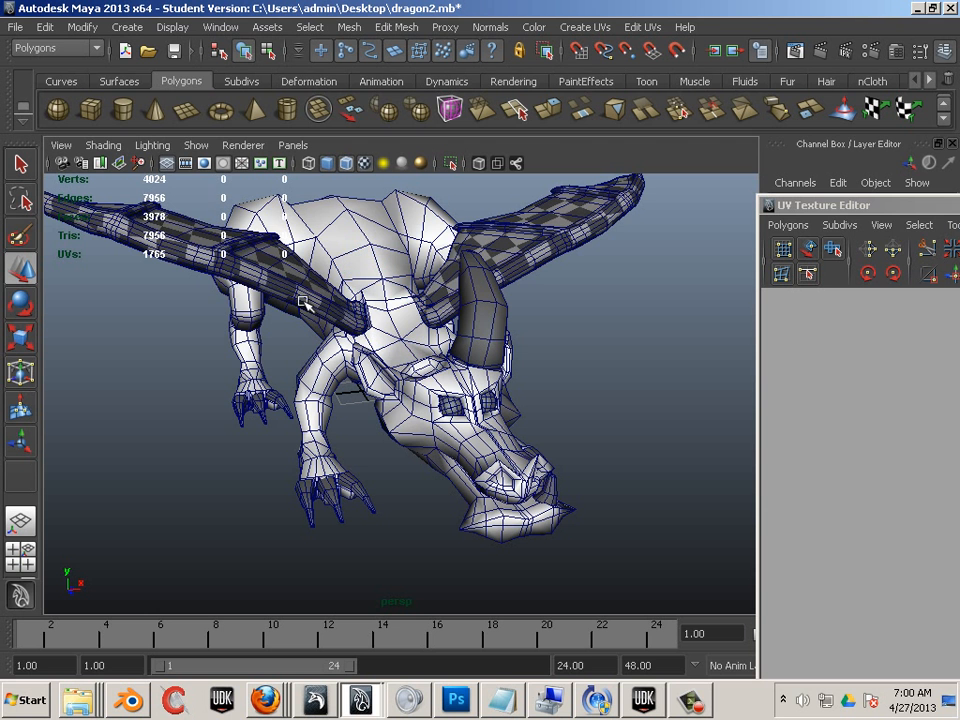
click(236, 266)
key(Delete)
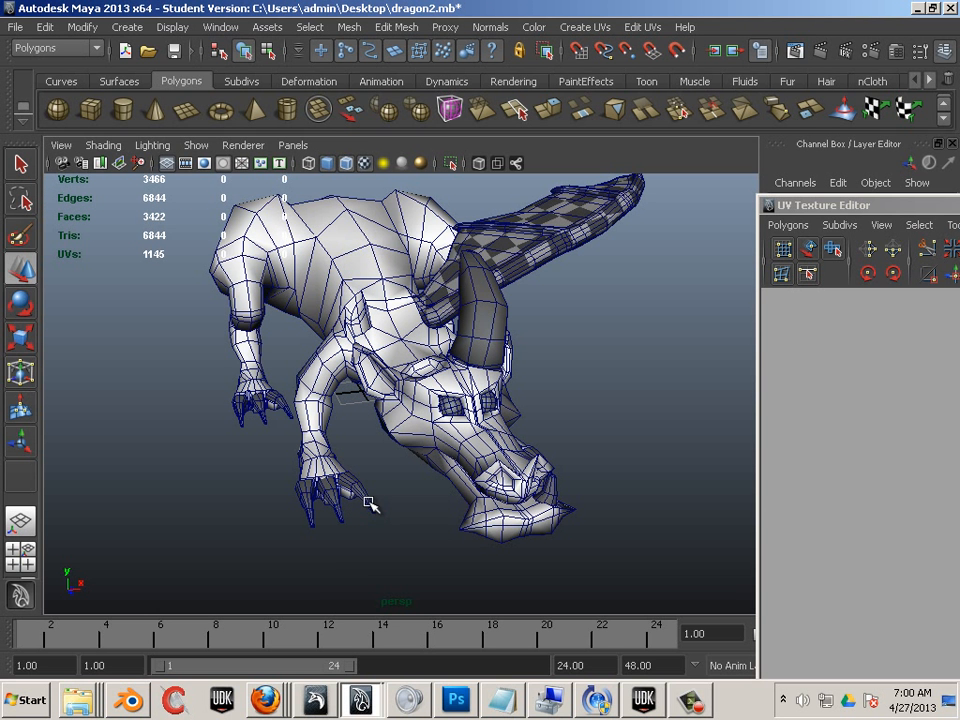
Delete the claws and the eye on the dragon's right side
click(367, 502)
key(Delete)
alt+drag(593, 492, 480, 490)
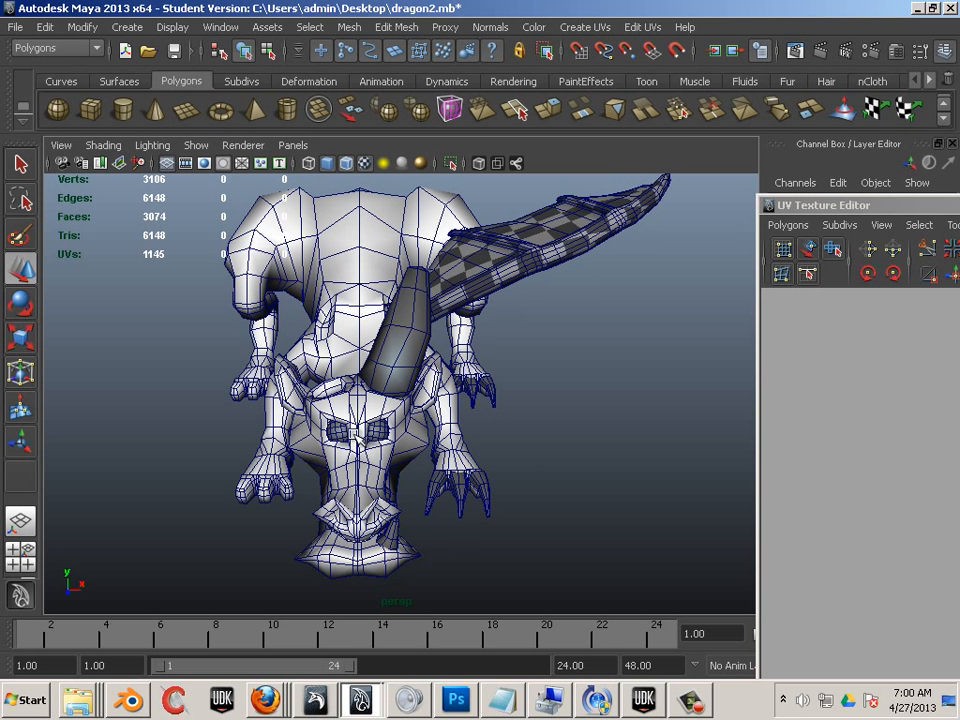
click(338, 448)
key(Delete)
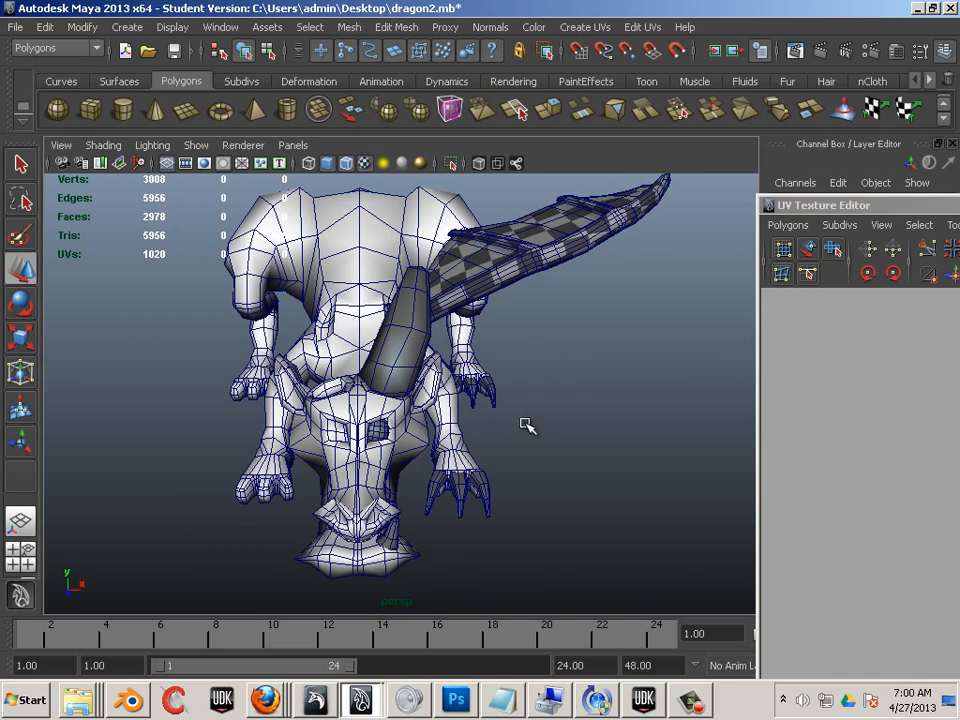
Delete all UVs of the remaining wing in the UV Texture Editor
alt+drag(525, 426, 478, 436)
alt+middle_drag(478, 436, 512, 456)
click(493, 283)
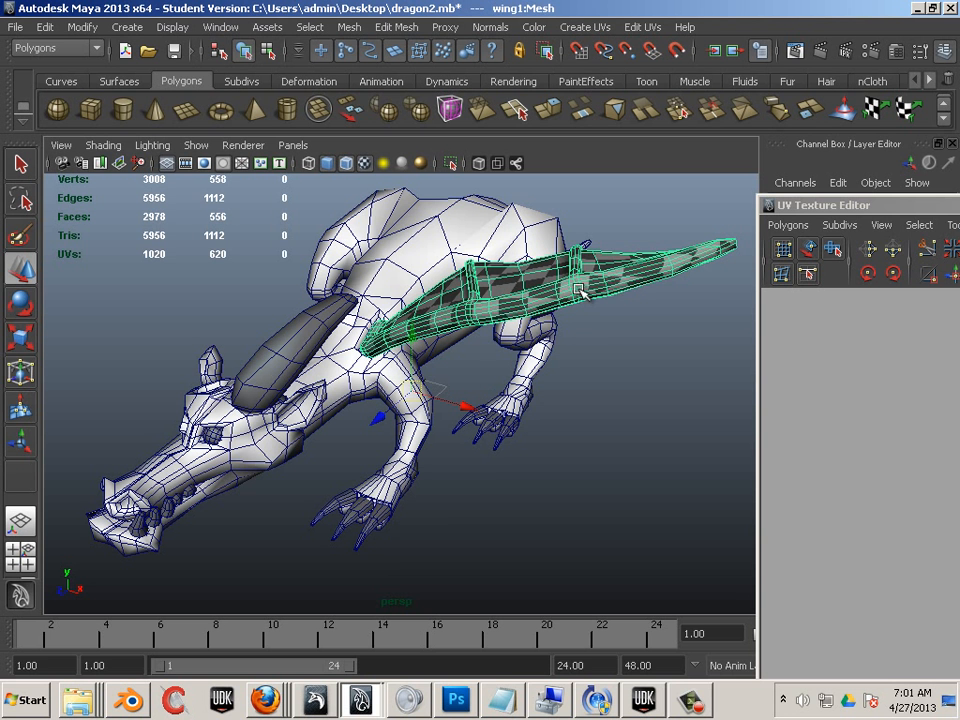
drag(900, 205, 193, 80)
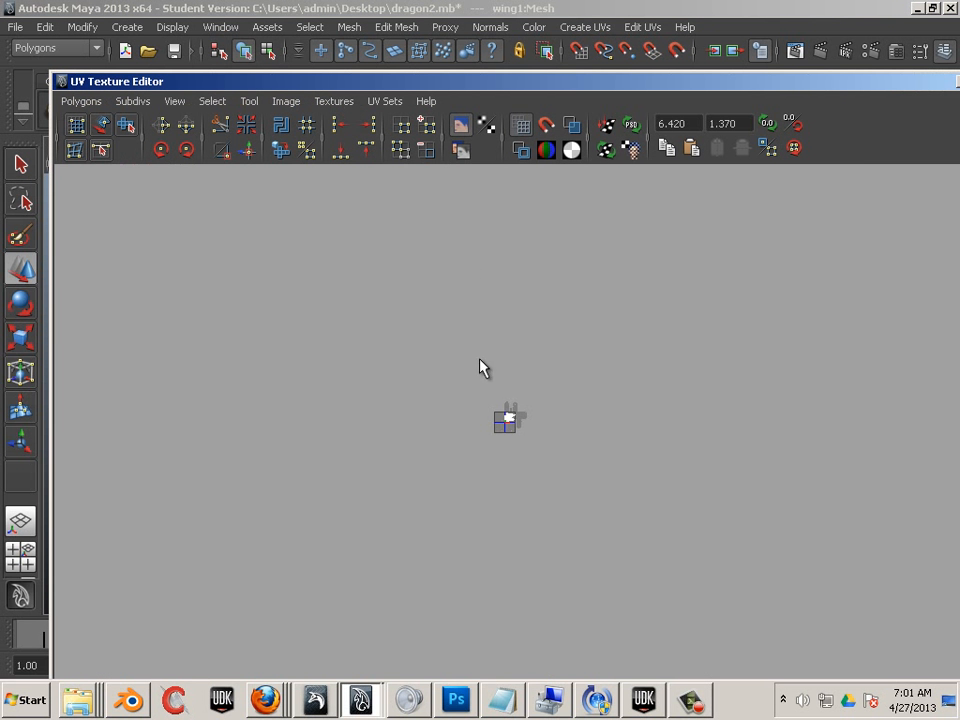
scroll(480, 443, up, 6)
alt+middle_drag(322, 291, 457, 423)
scroll(457, 423, up, 8)
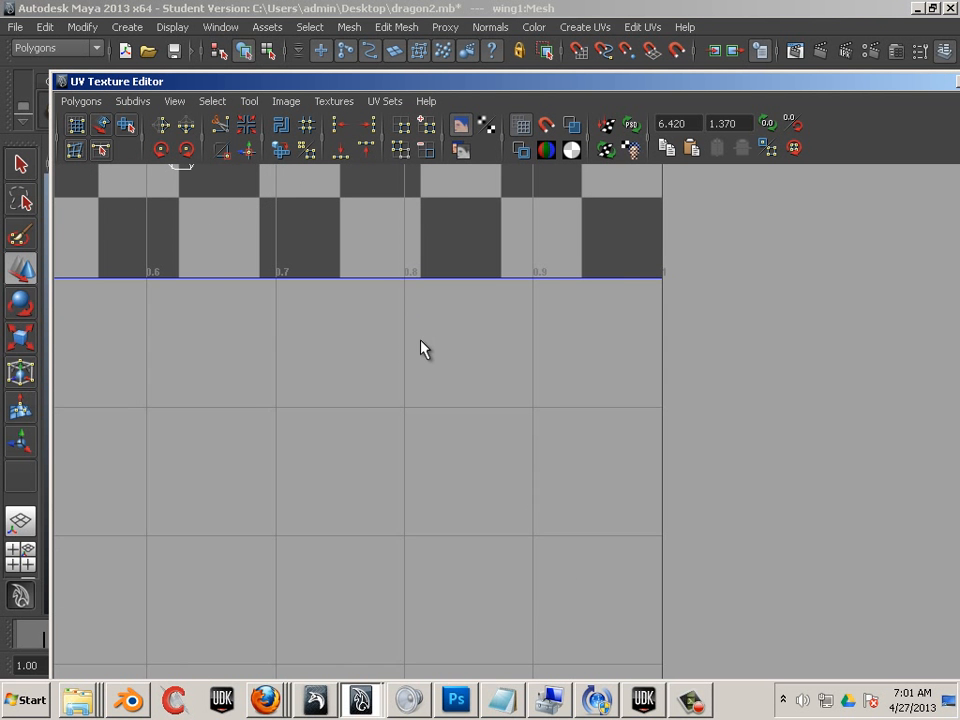
scroll(420, 339, down, 2)
alt+middle_drag(416, 331, 580, 521)
scroll(580, 521, down, 3)
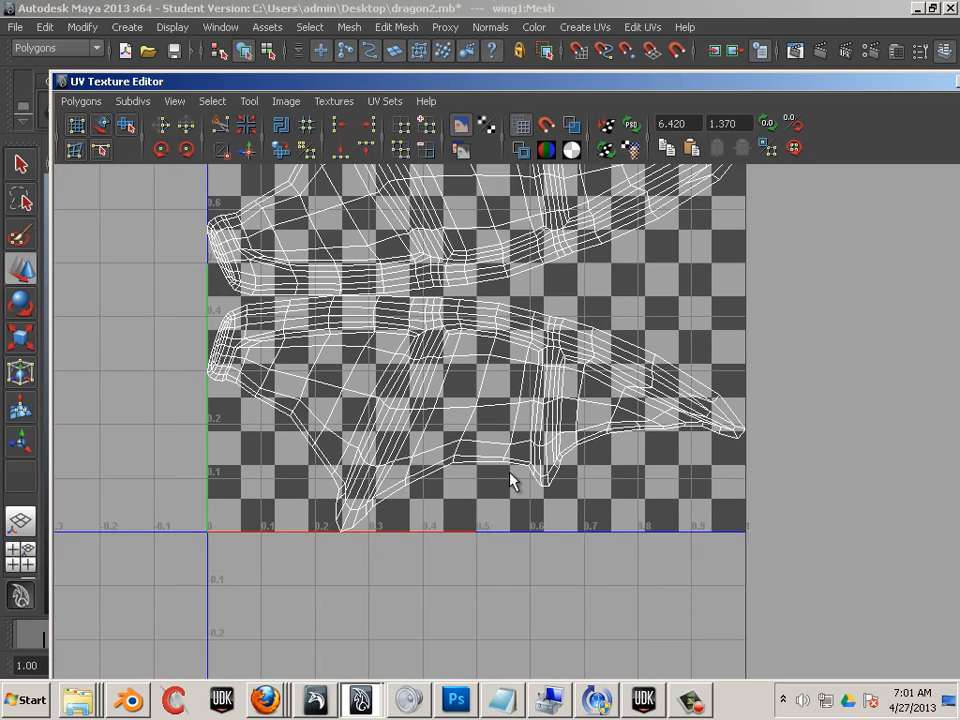
alt+middle_drag(514, 480, 501, 537)
scroll(490, 470, down, 2)
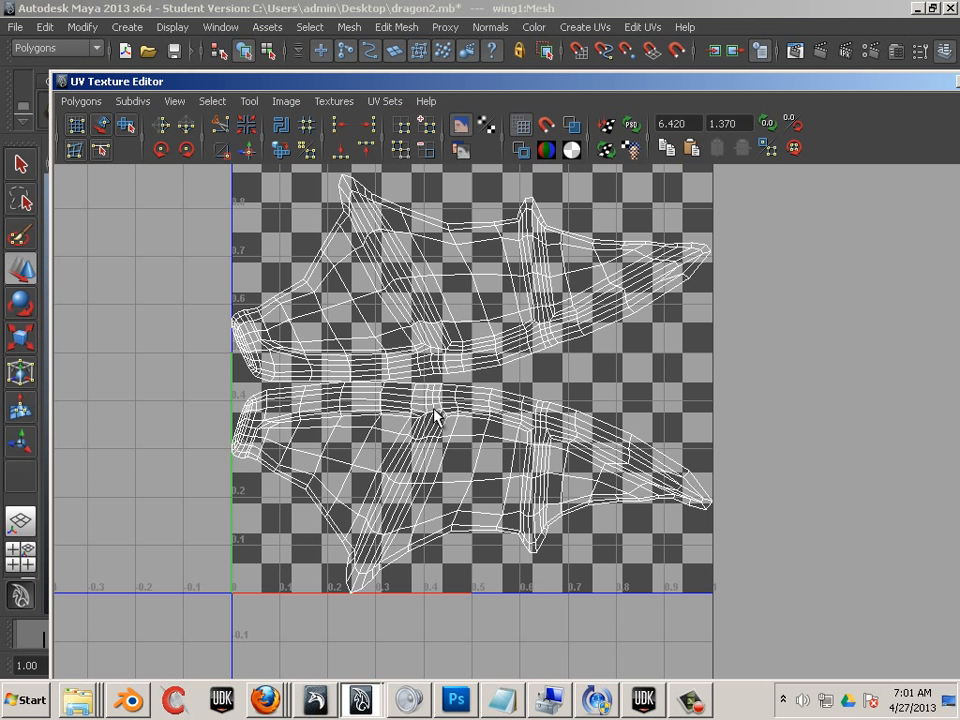
right_drag(434, 408, 491, 404)
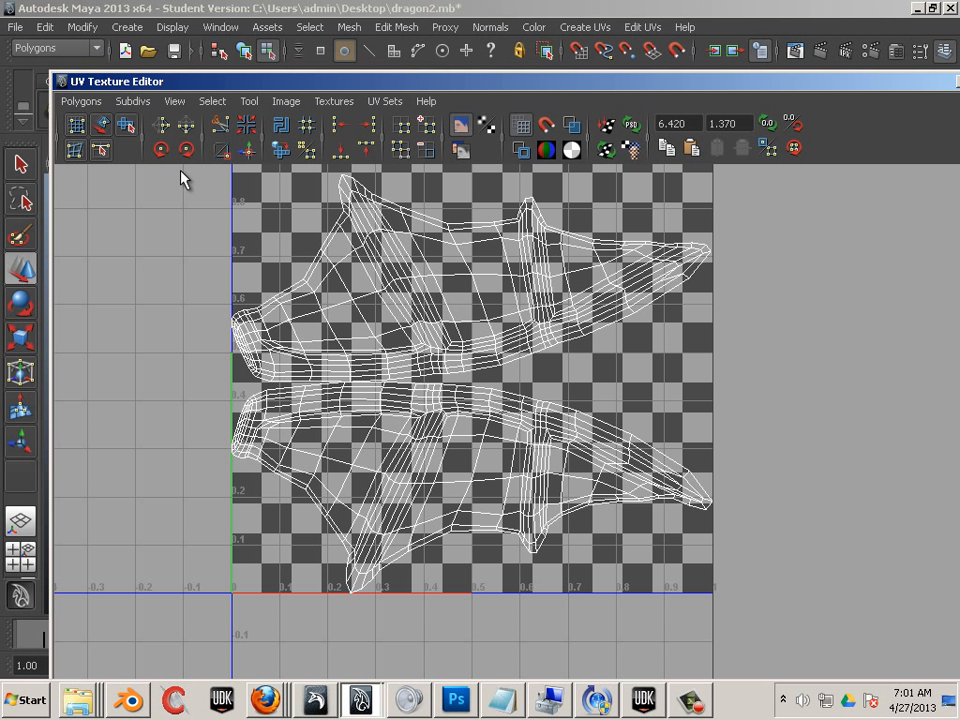
drag(763, 490, 797, 588)
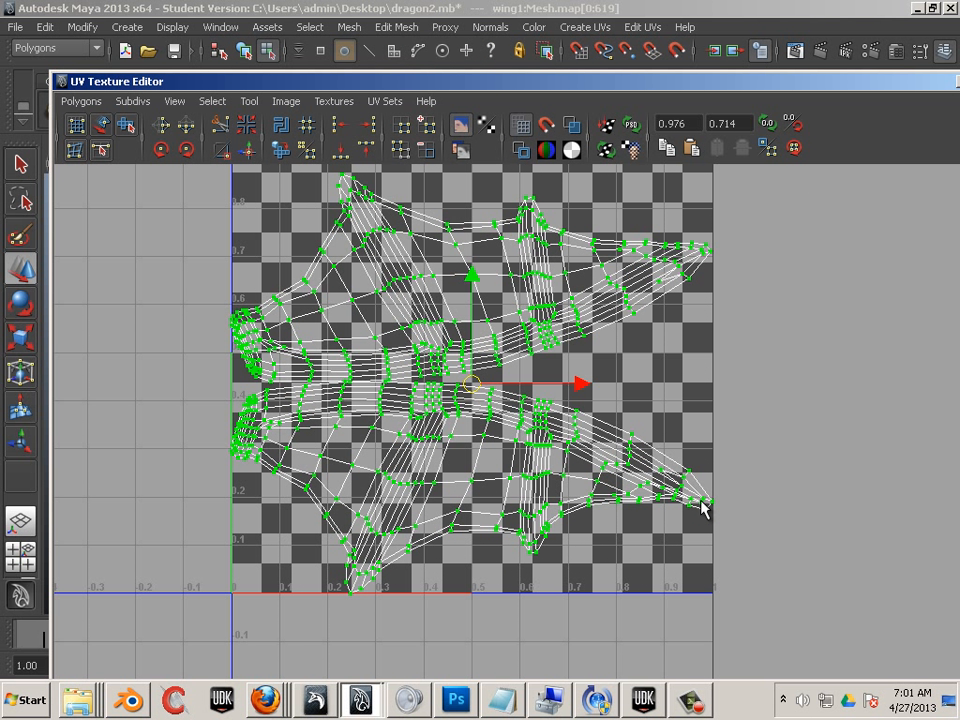
click(81, 101)
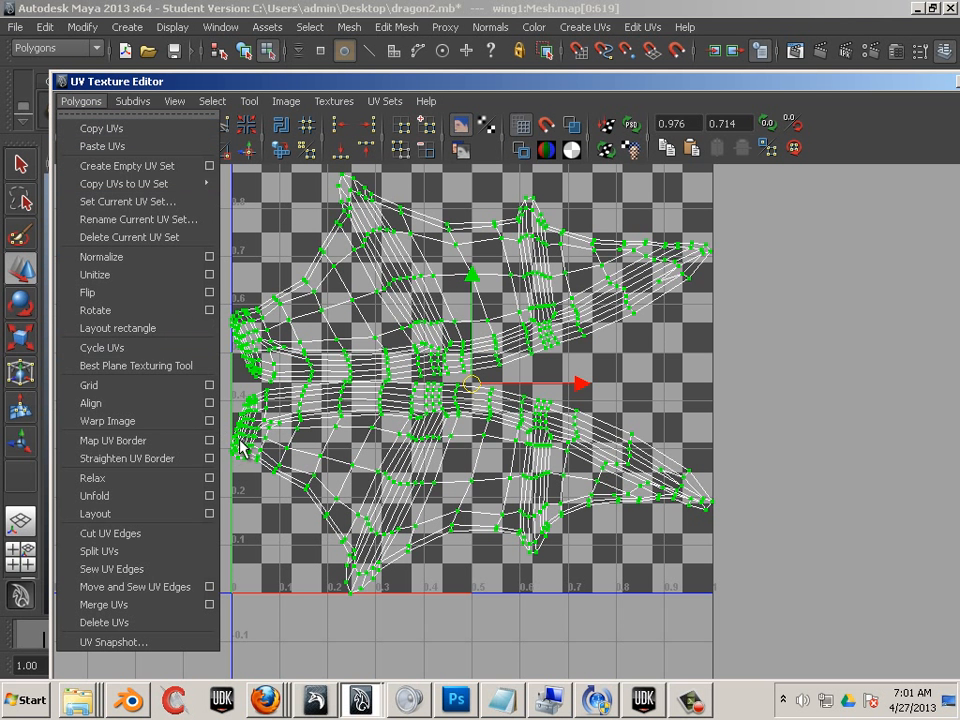
click(191, 623)
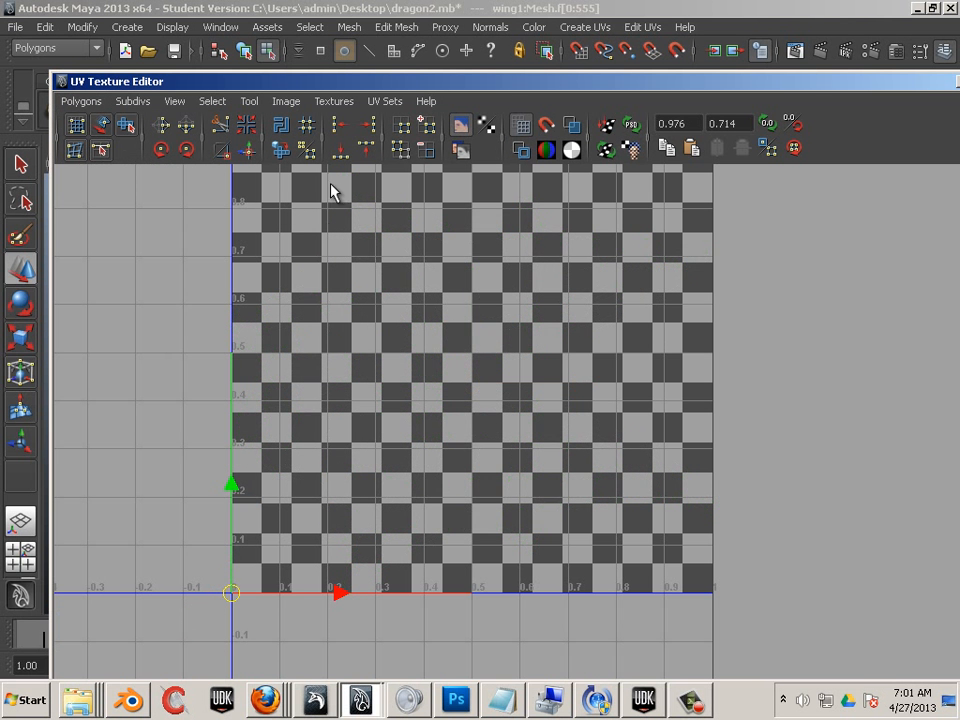
drag(268, 82, 959, 273)
Check in object mode whether the remaining horn has any UVs in the UV Texture Editor
click(566, 516)
alt+drag(428, 500, 355, 350)
click(355, 327)
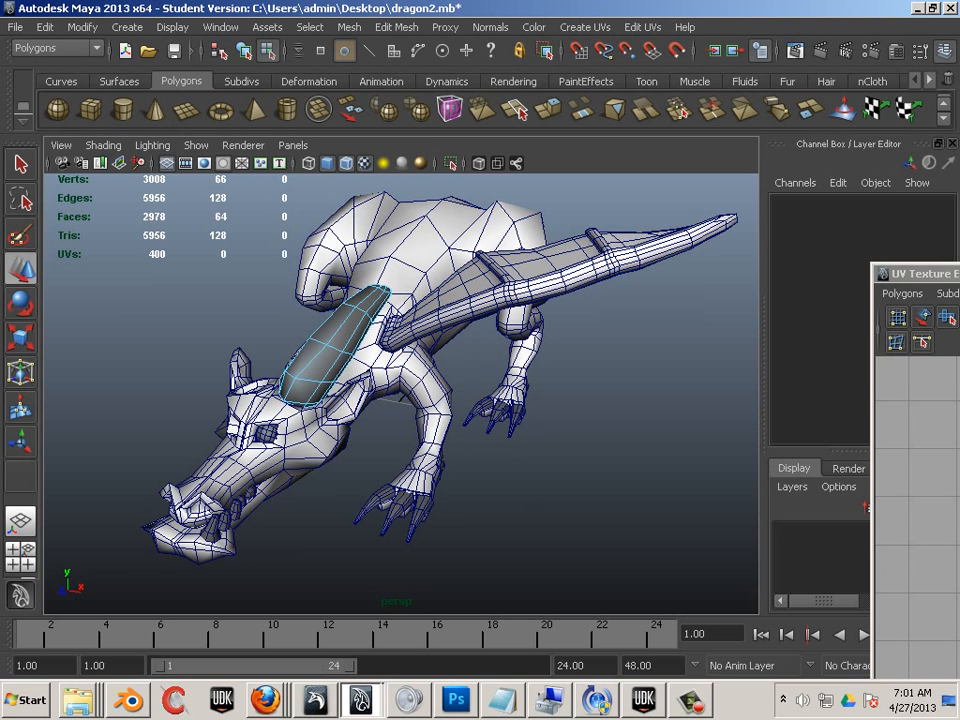
key(F8)
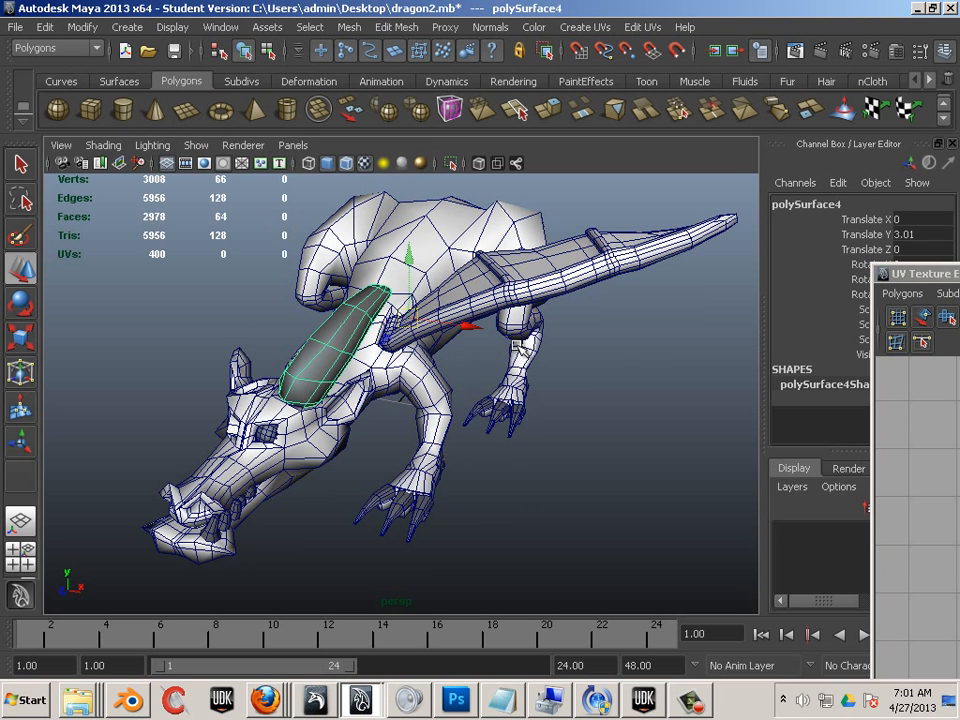
drag(925, 273, 59, 137)
scroll(348, 334, down, 10)
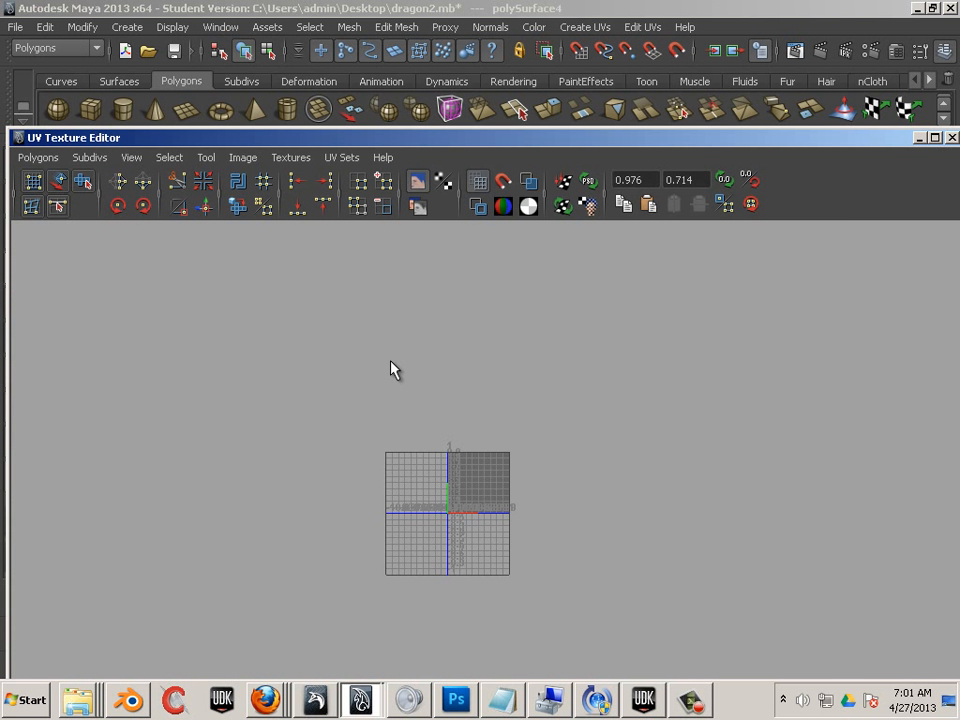
scroll(388, 368, up, 10)
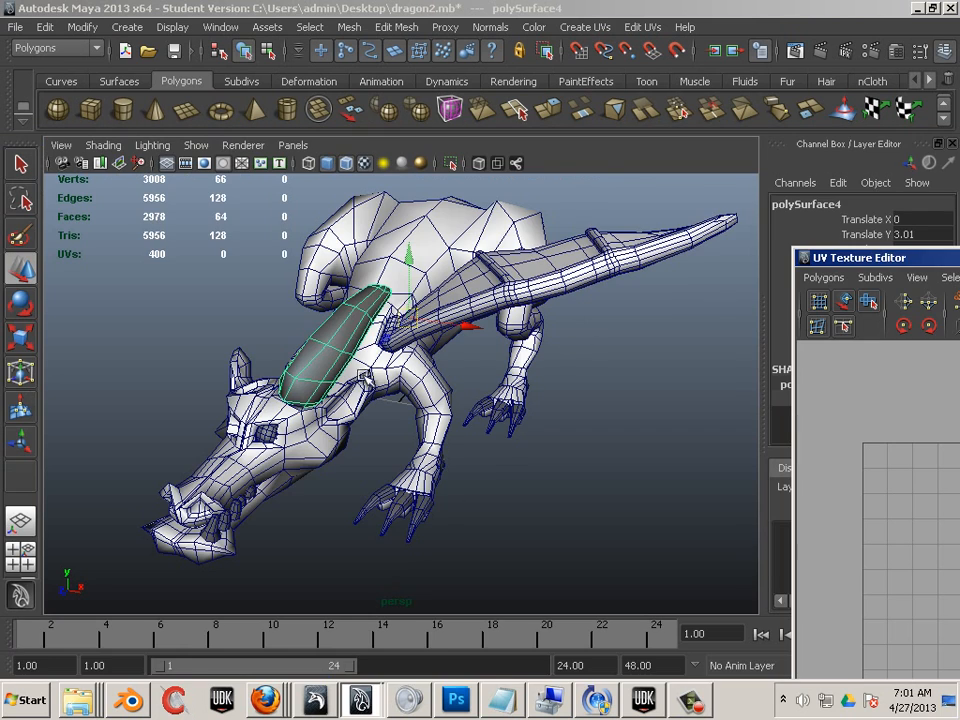
alt+drag(493, 480, 407, 459)
alt+middle_drag(407, 459, 390, 455)
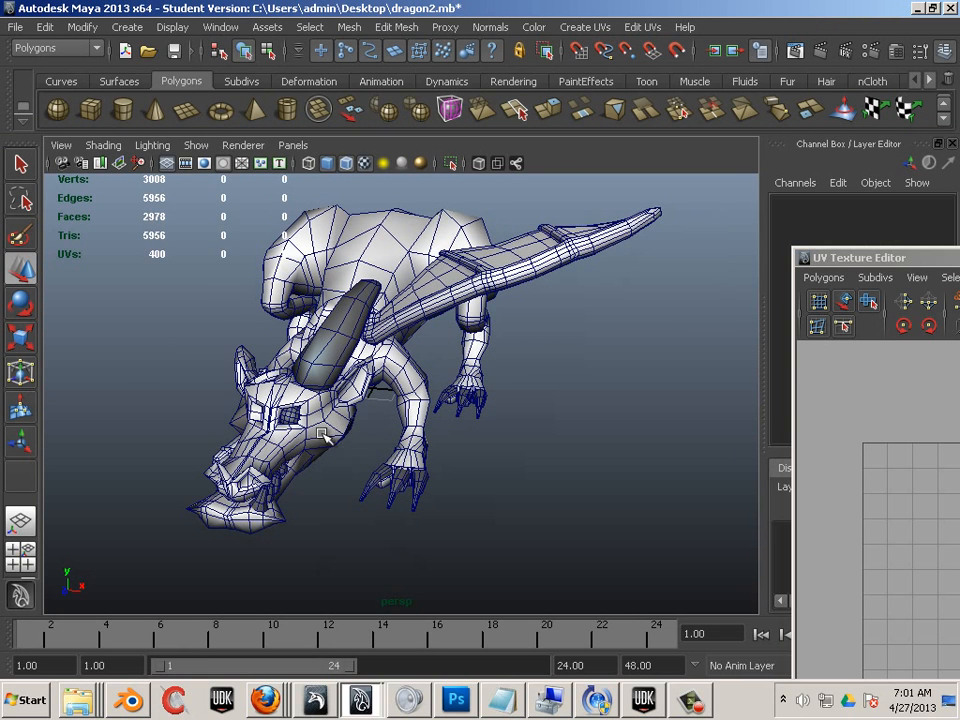
scroll(390, 460, down, 3)
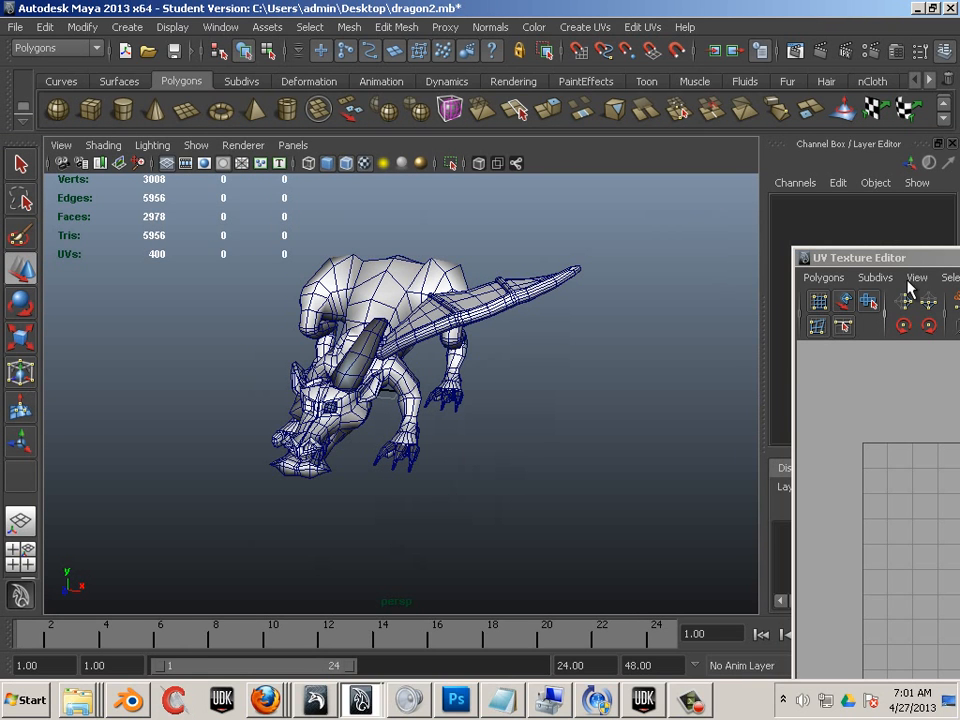
drag(896, 257, 959, 257)
Start saving the scene under a new name and create a desktop folder named "_maya to blender workflow"
mouse_move(602, 413)
alt+mouse_down()
mouse_move(569, 414)
mouse_move(621, 418)
mouse_move(612, 412)
alt+mouse_up()
scroll(585, 418, up, 2)
click(16, 28)
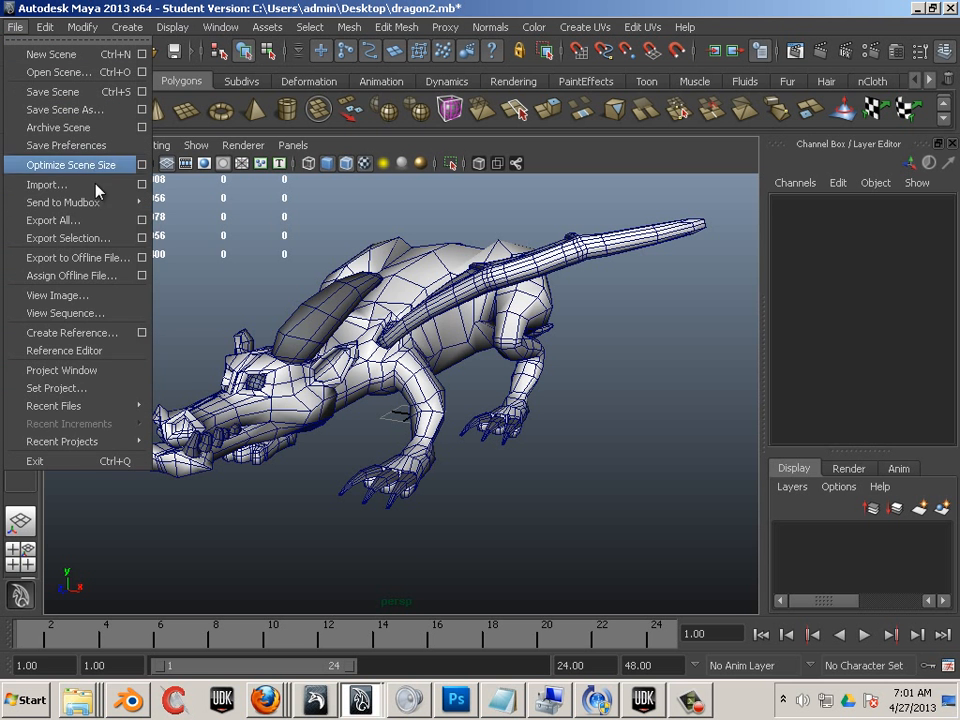
click(72, 110)
click(66, 123)
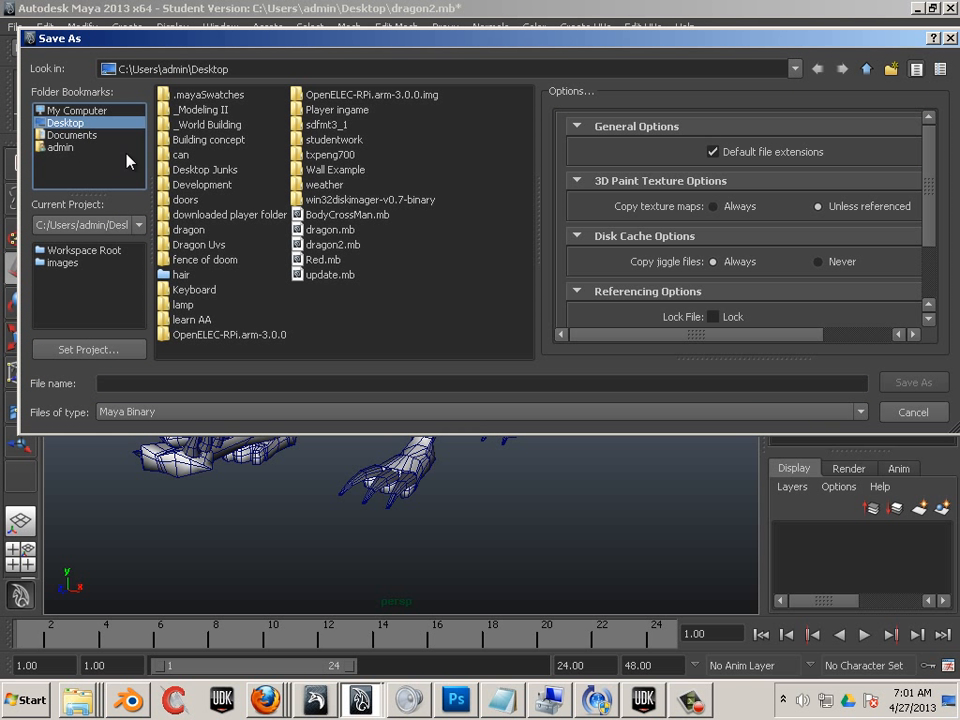
click(891, 69)
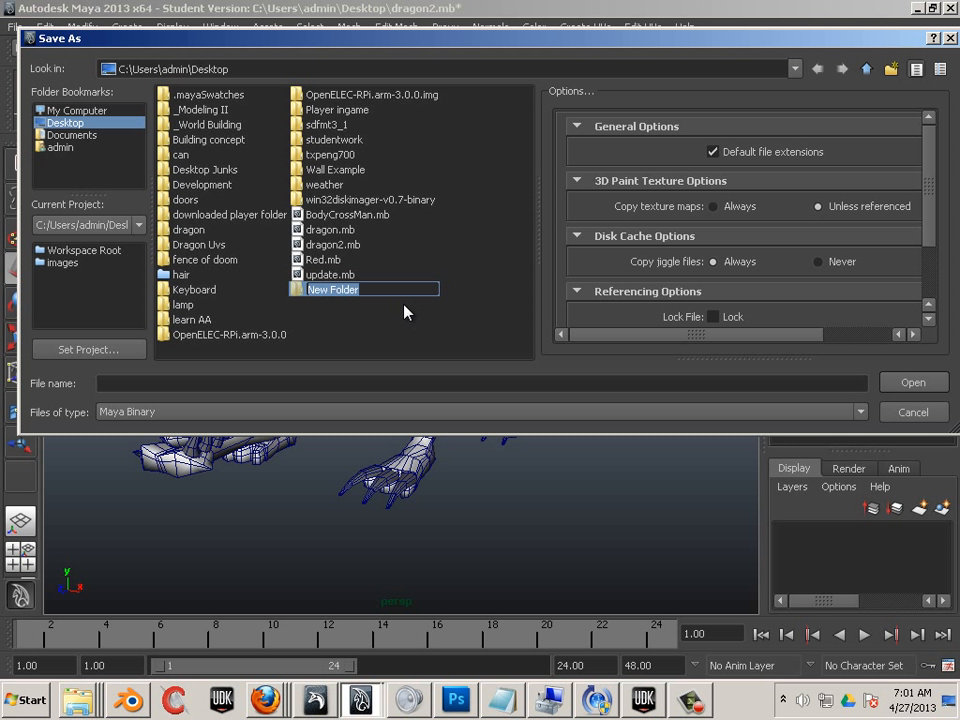
key(BackSpace)
text(_)
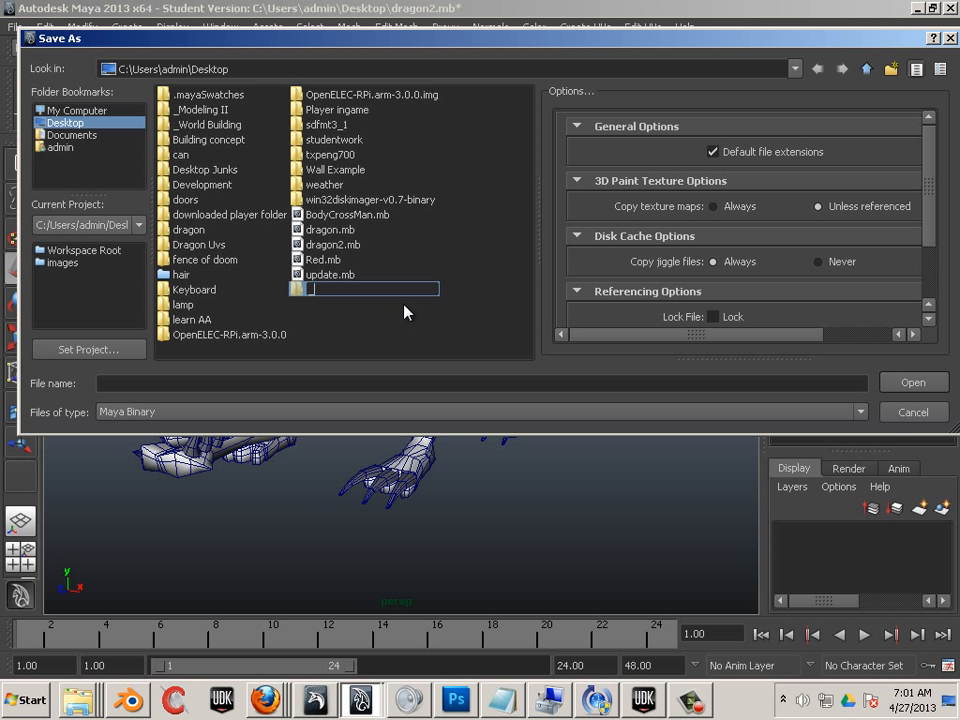
text(maya to blender workflow)
key(Return)
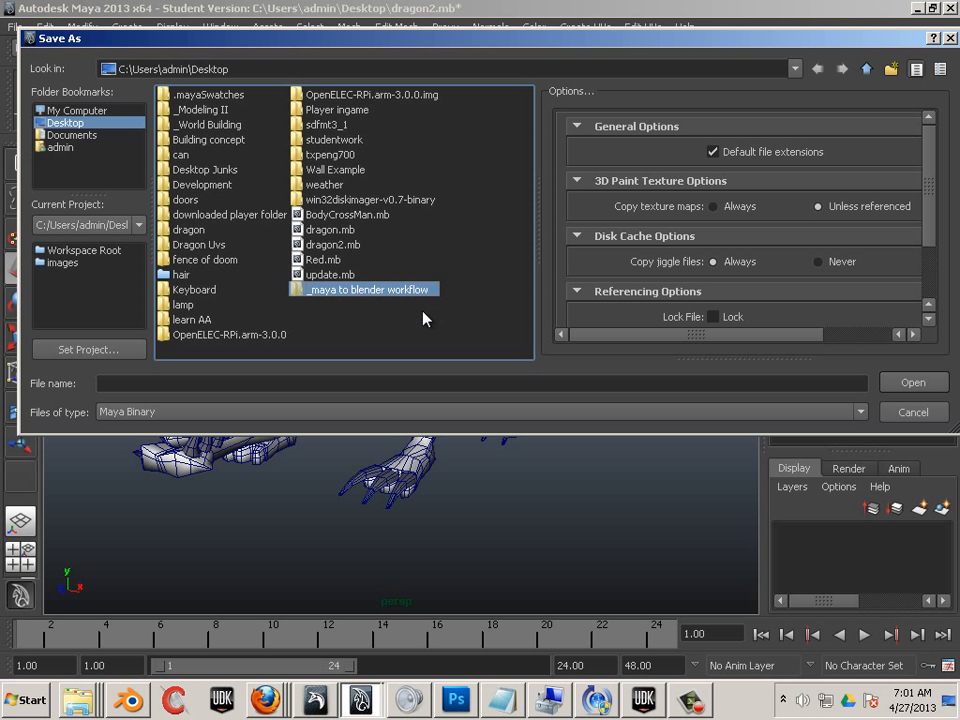
Save the scene as a Maya Binary file named "start" inside the "_maya to blender workflow" folder
double_click(376, 292)
click(197, 386)
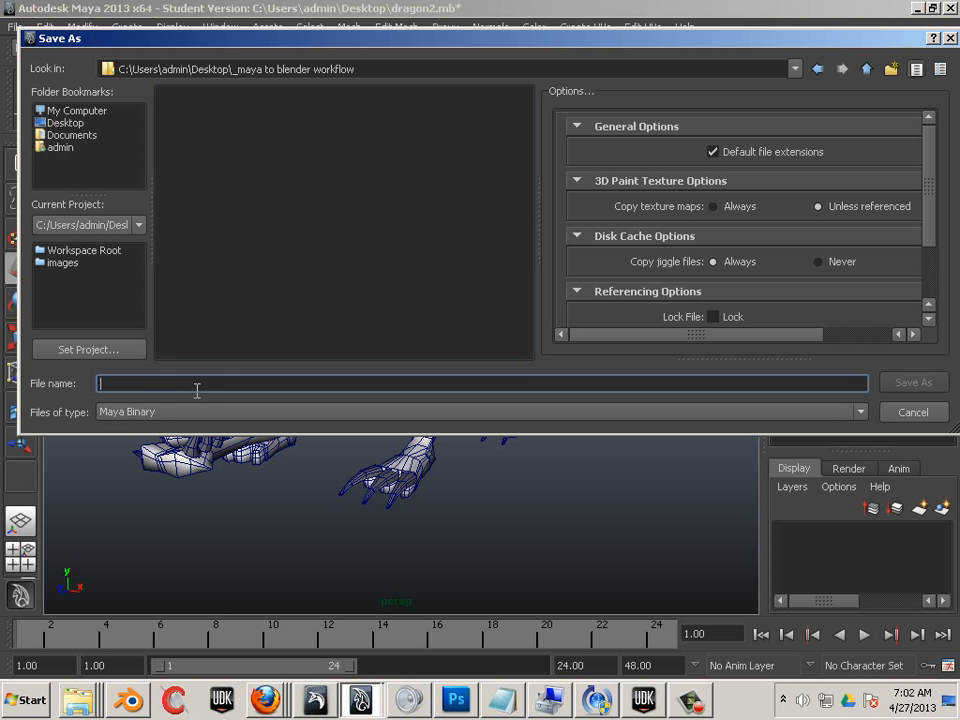
text(start)
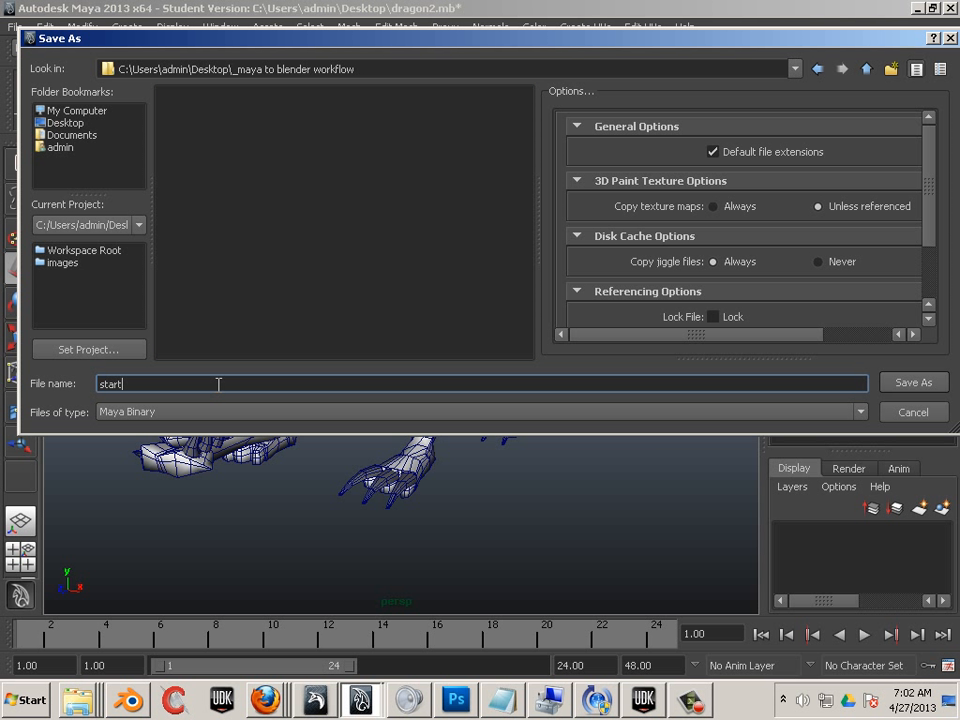
key(Return)
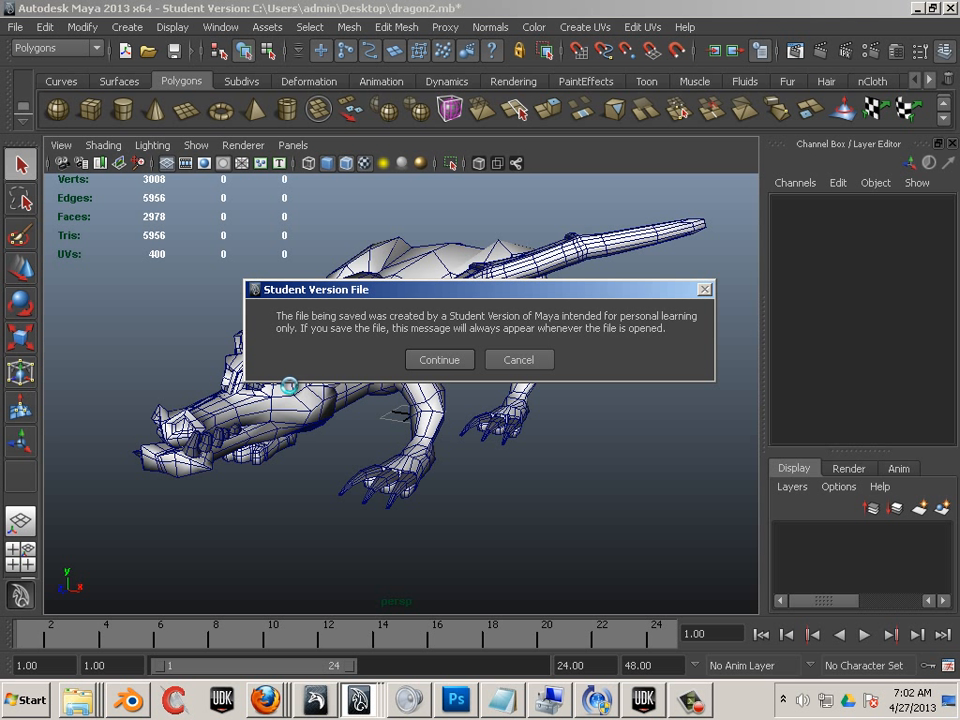
click(425, 362)
Select all parts of the dragon in the perspective view
alt+drag(512, 458, 497, 465)
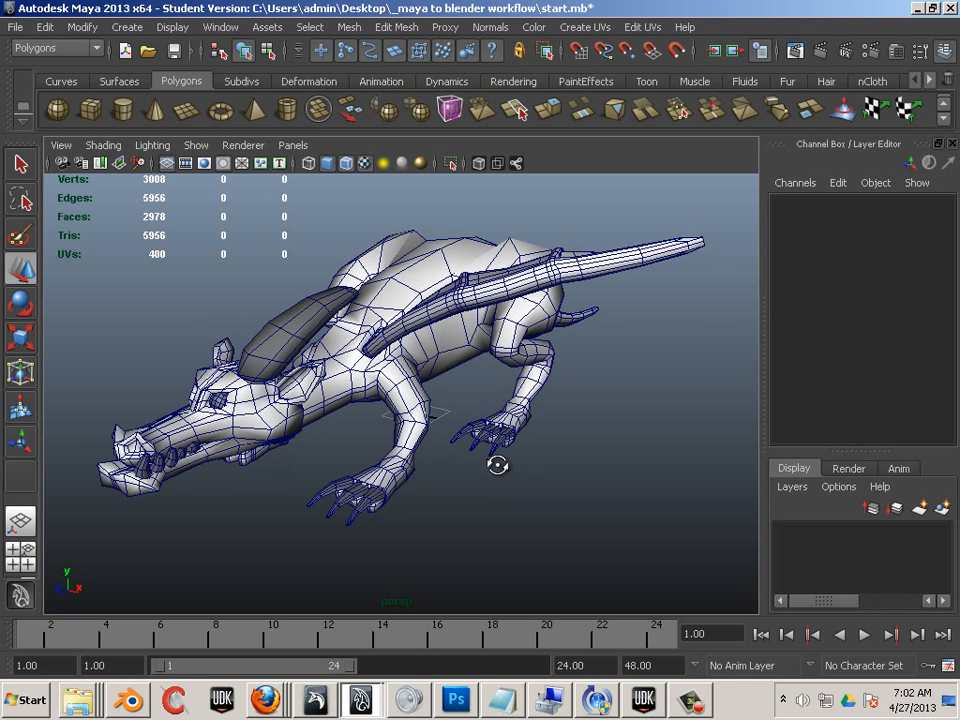
scroll(252, 356, down, 3)
drag(197, 249, 656, 561)
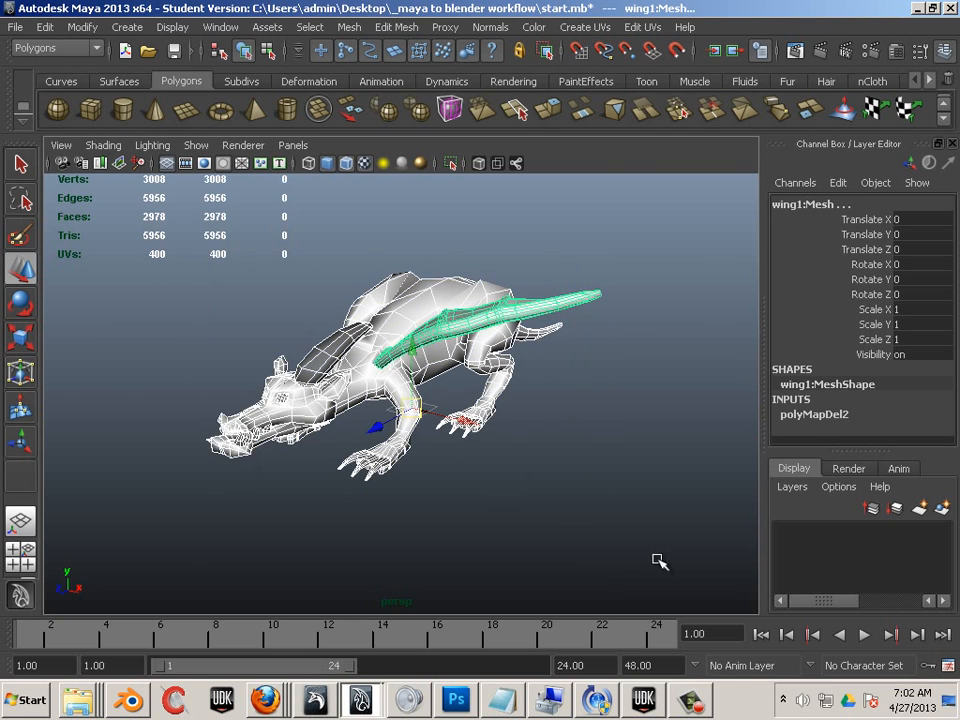
alt+drag(510, 500, 480, 495)
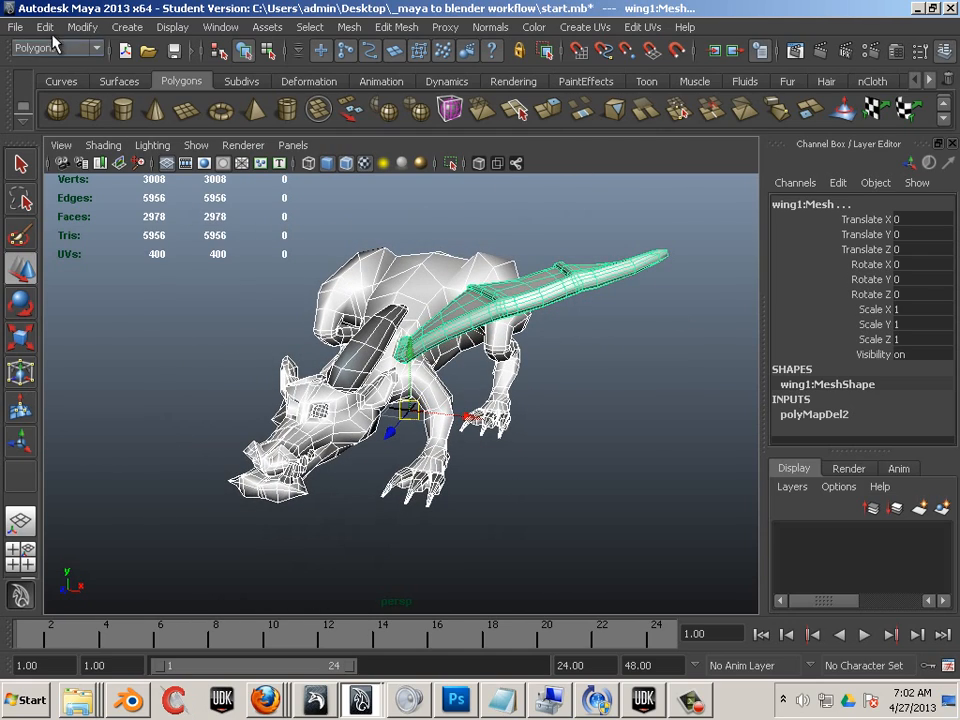
click(16, 27)
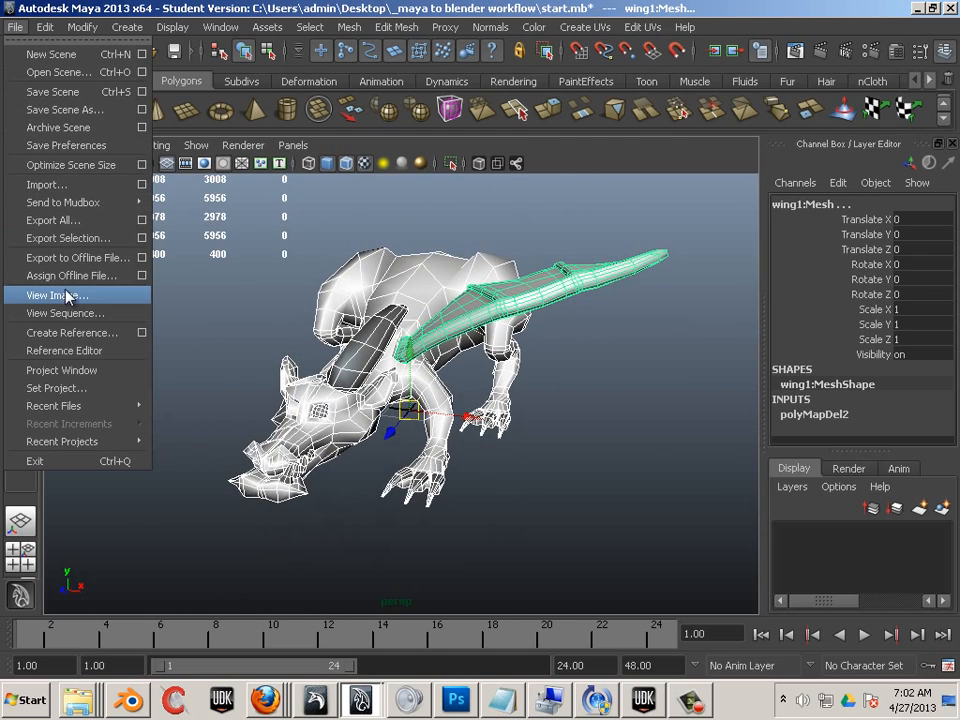
click(82, 227)
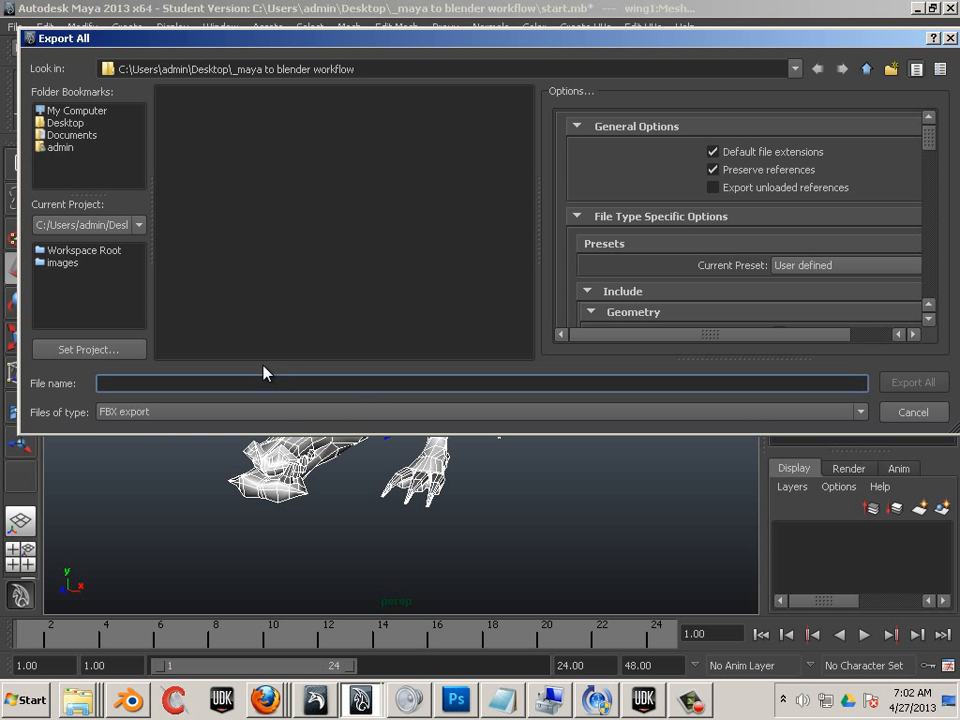
click(68, 122)
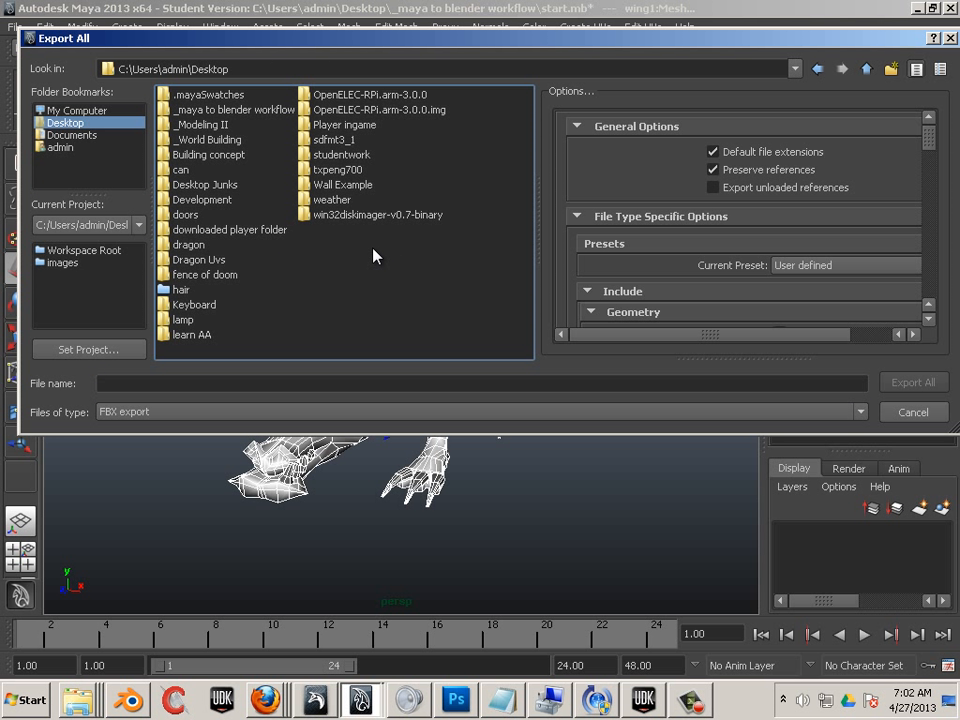
click(262, 291)
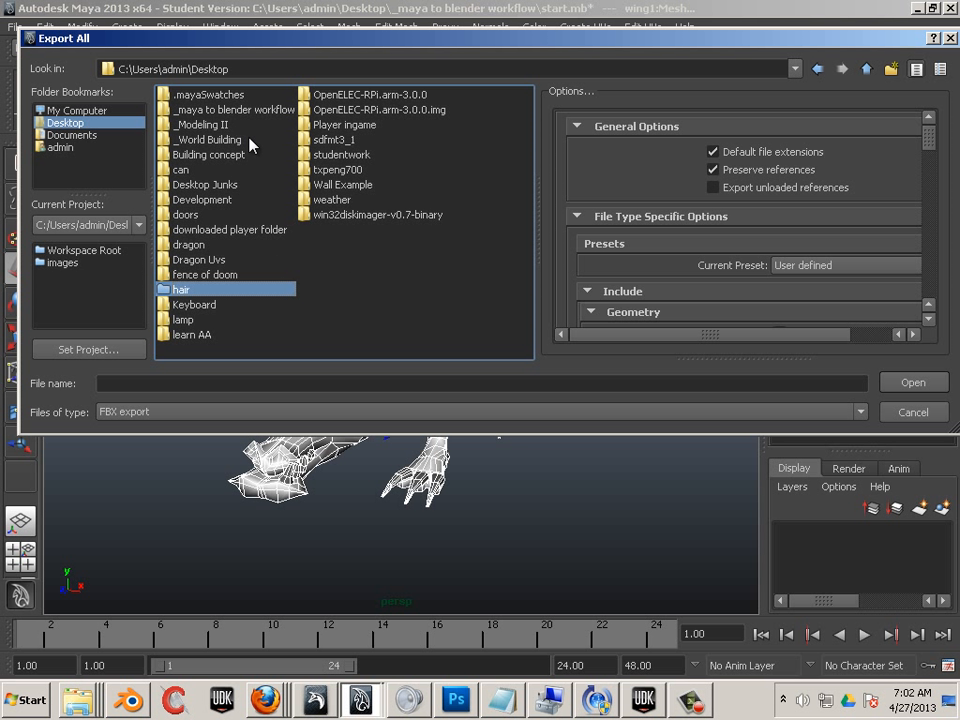
double_click(205, 109)
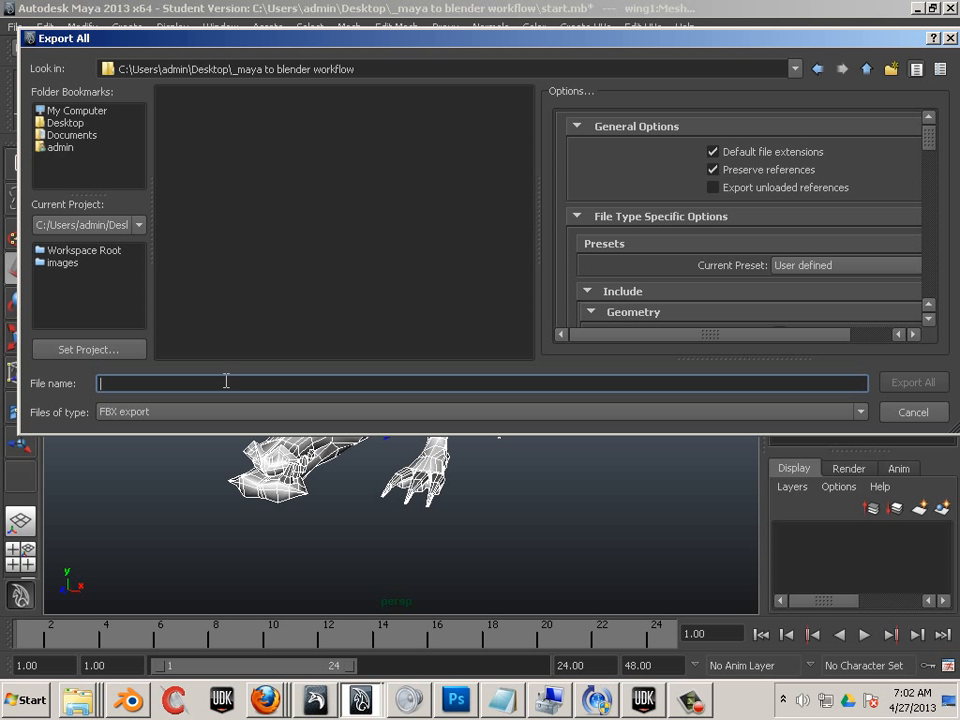
click(225, 412)
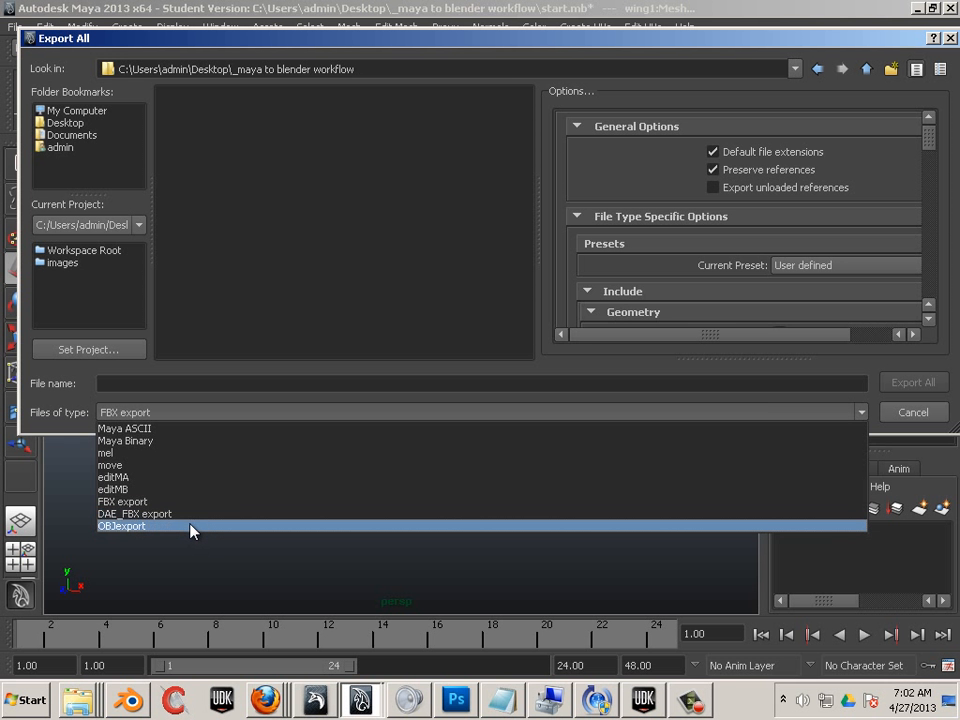
click(191, 526)
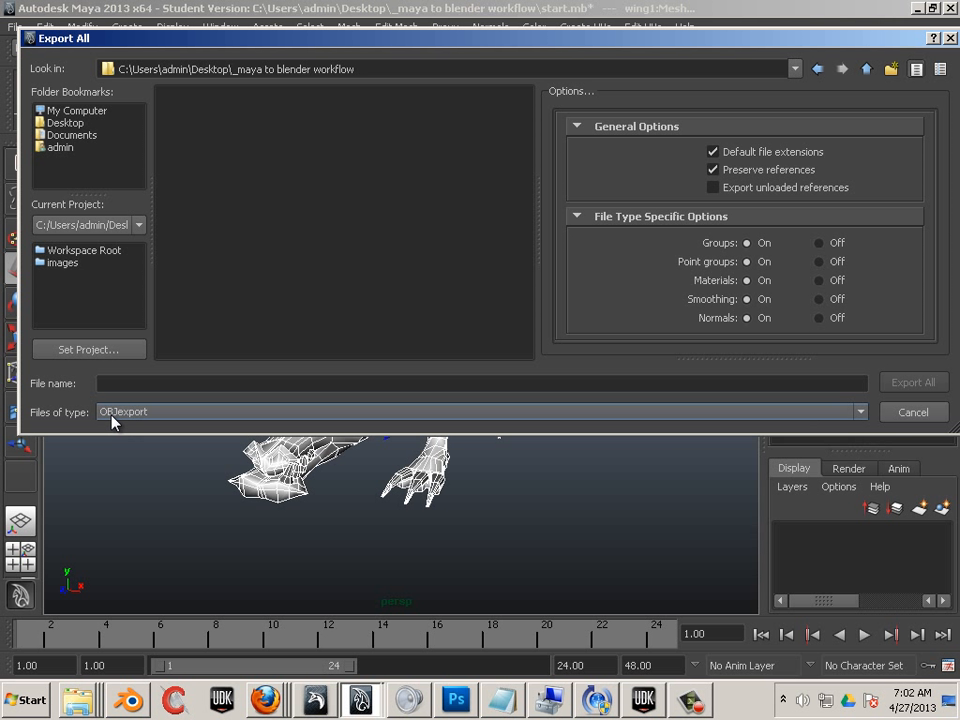
click(911, 411)
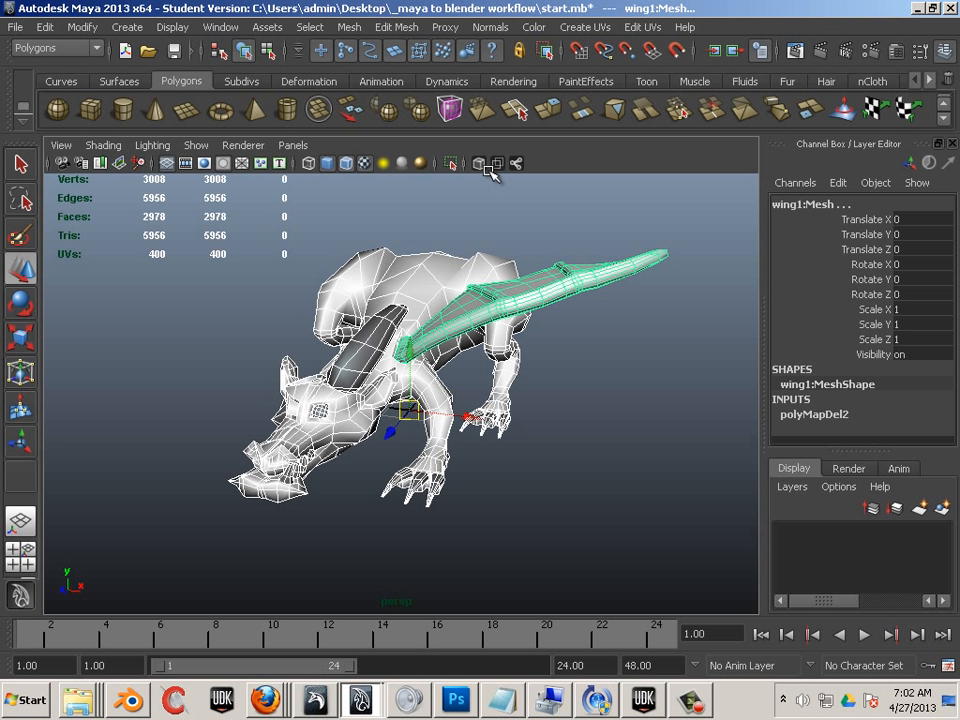
Check in the Plug-in Manager whether the objExport.mll plug-in is loaded
click(220, 28)
mouse_move(254, 127)
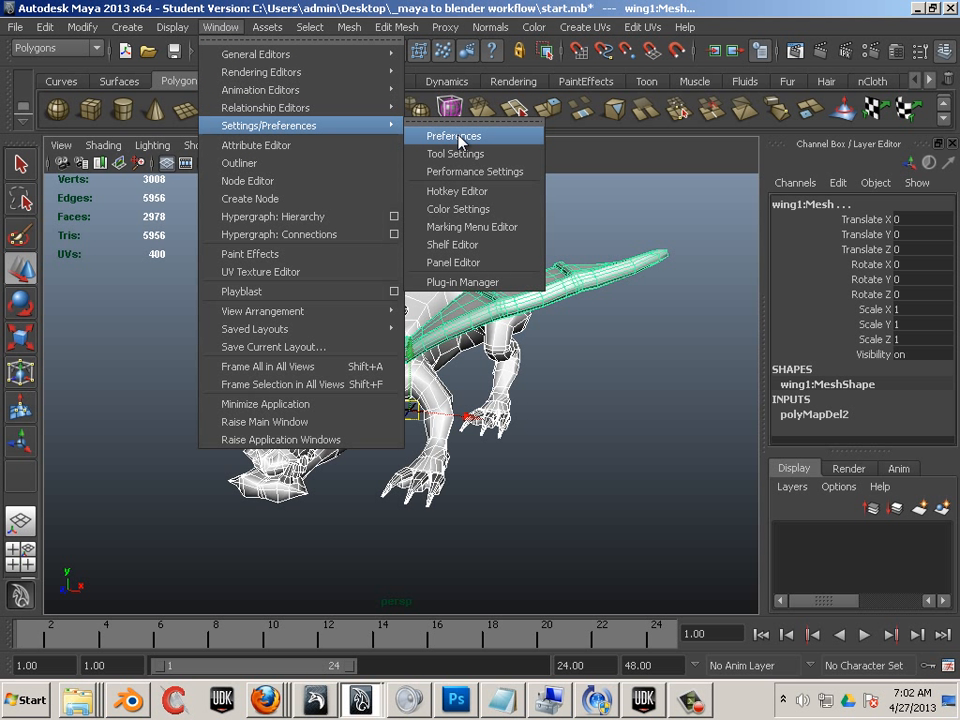
click(462, 282)
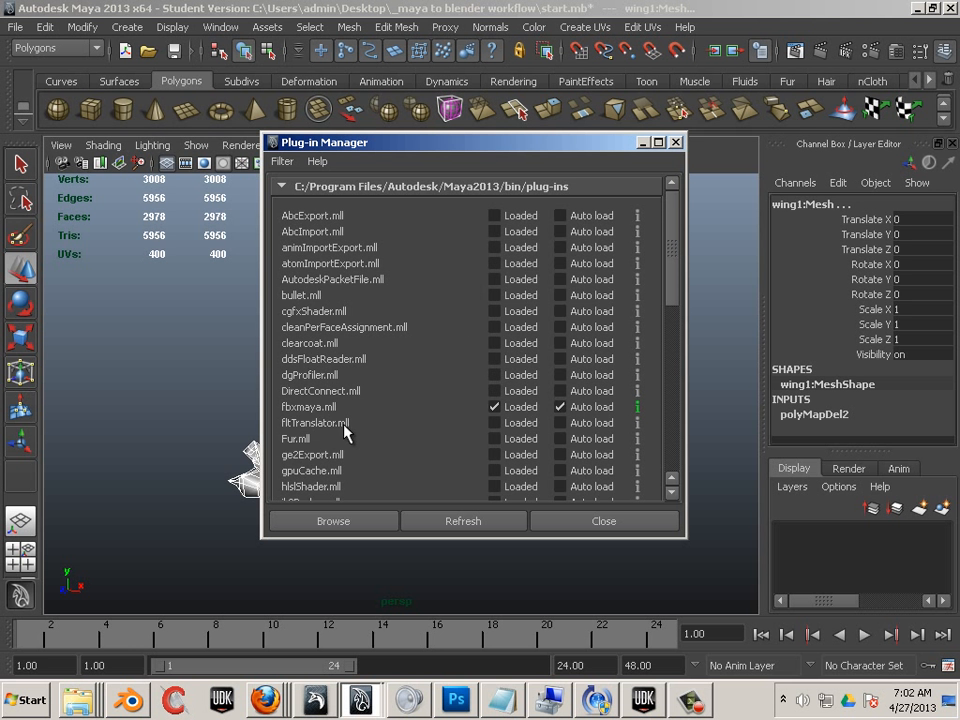
scroll(330, 439, down, 5)
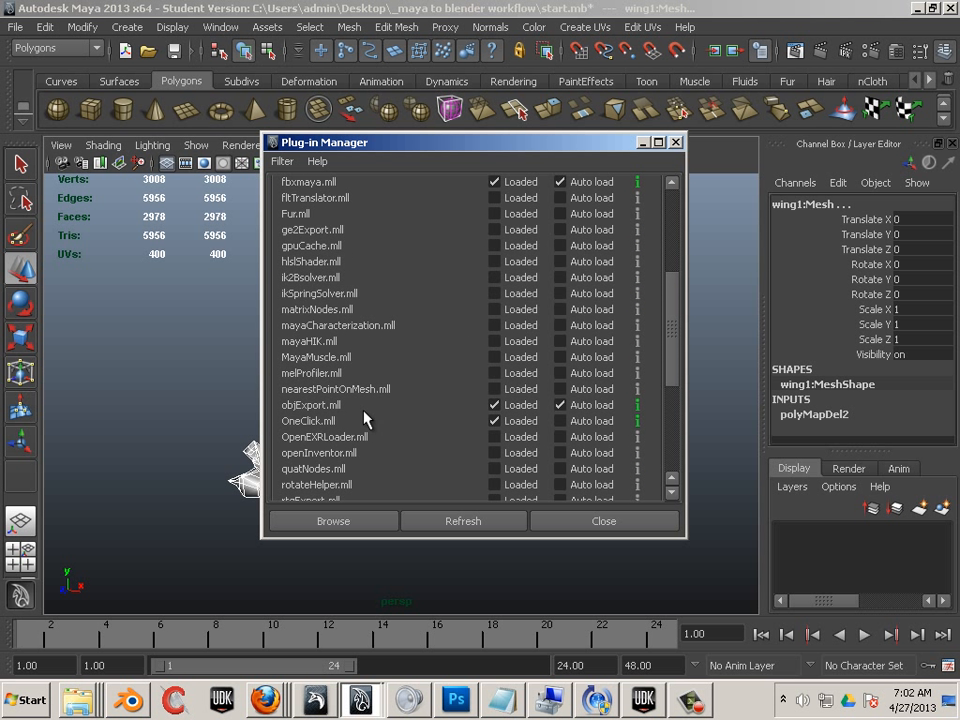
click(604, 521)
Export the whole scene in OBJexport format as "dragon" into the "_maya to blender workflow" folder and deselect the dragon
click(15, 27)
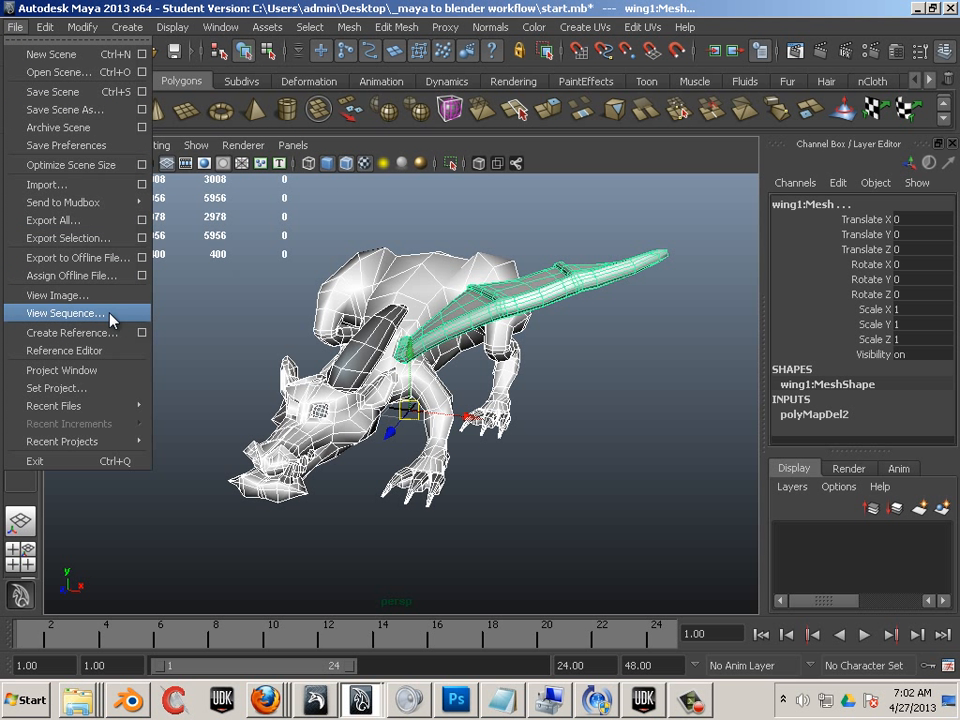
click(84, 221)
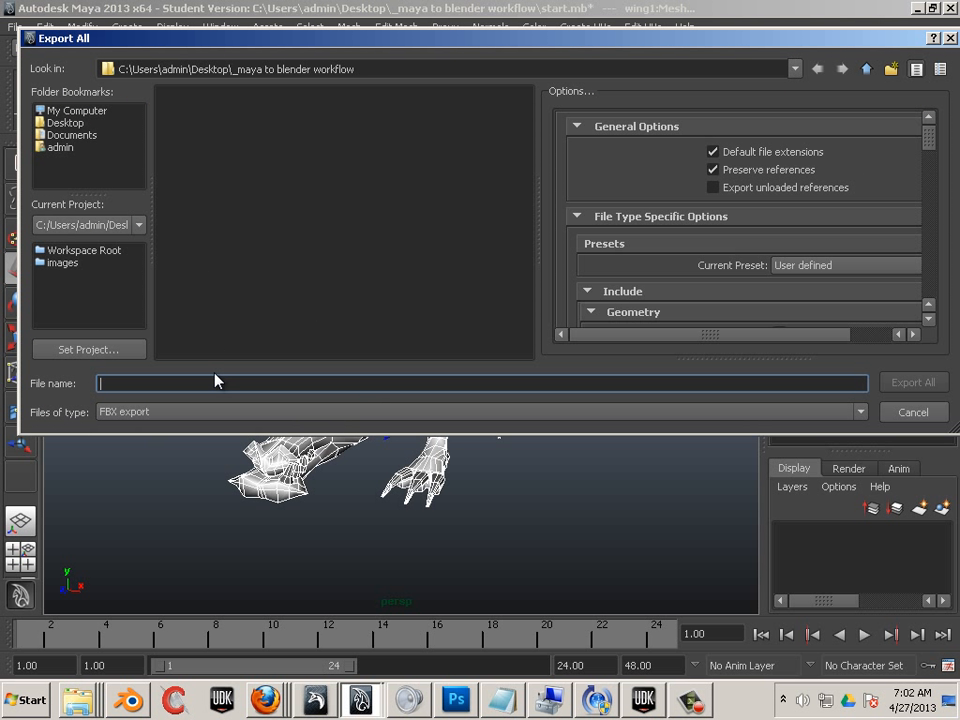
click(122, 412)
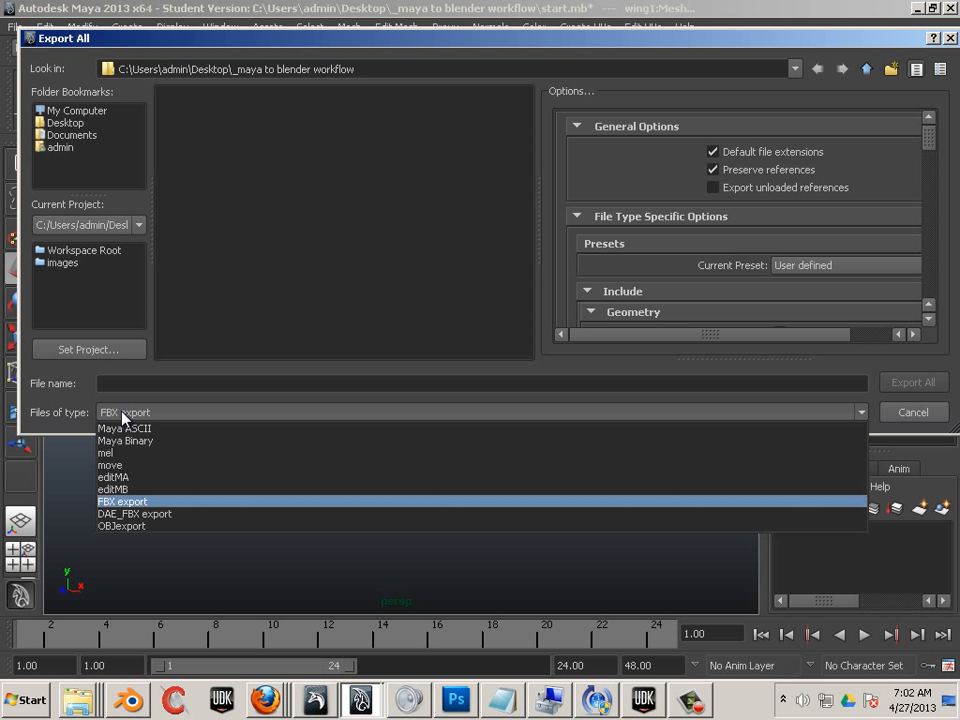
click(121, 525)
click(147, 381)
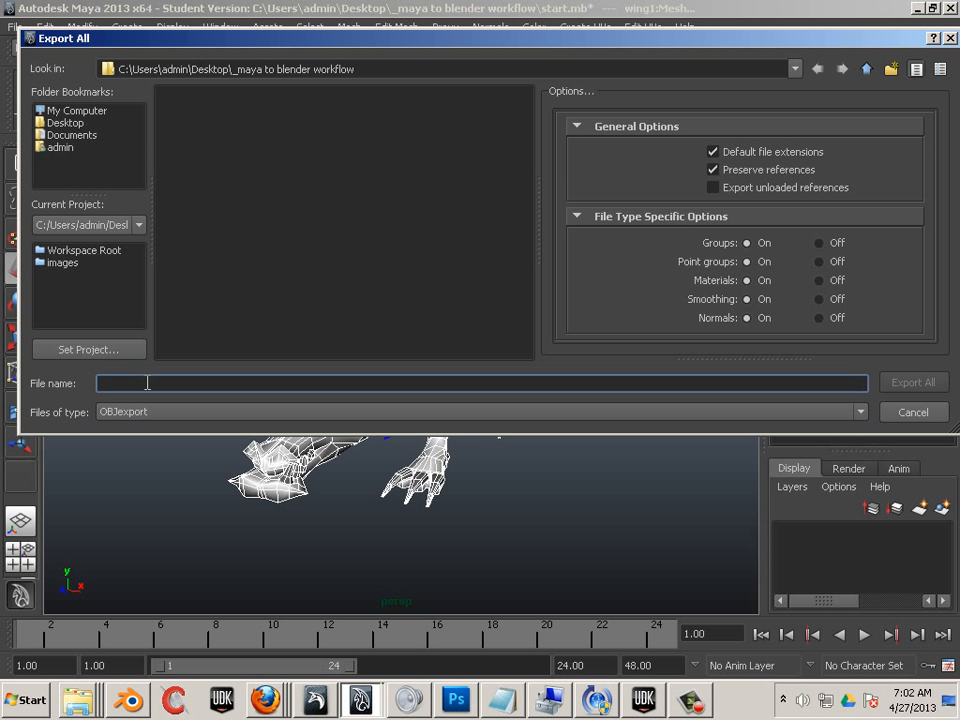
text(dragon)
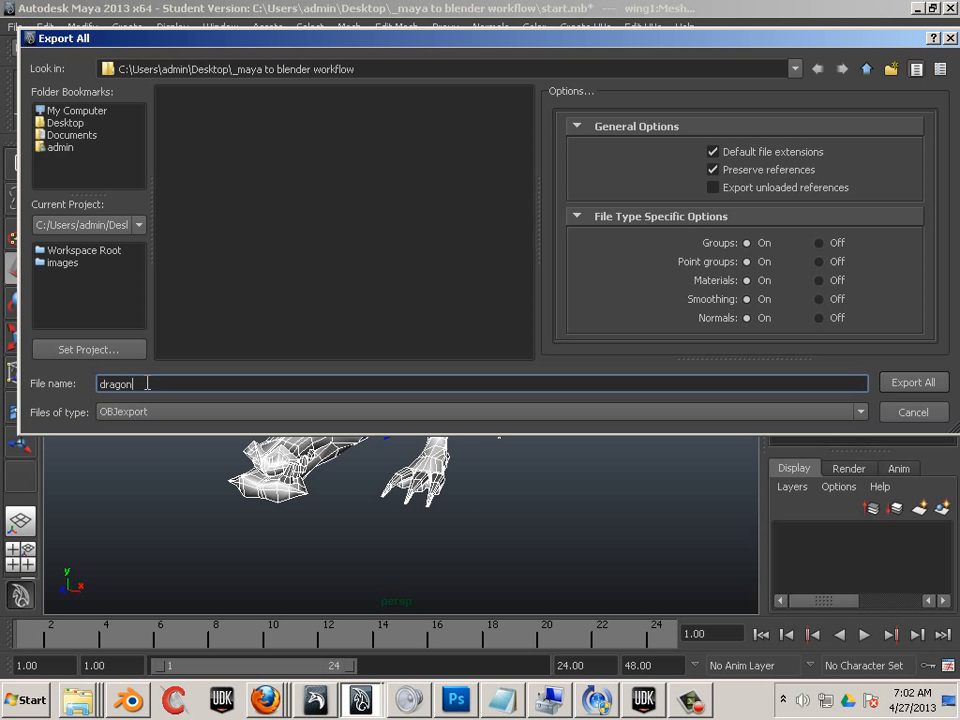
key(Return)
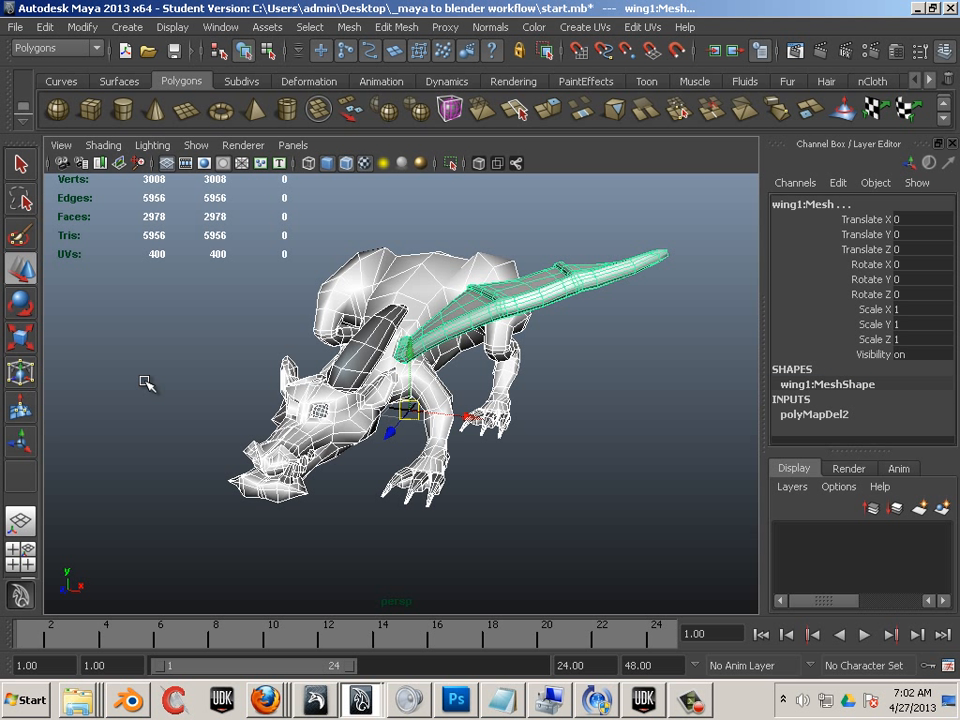
click(515, 512)
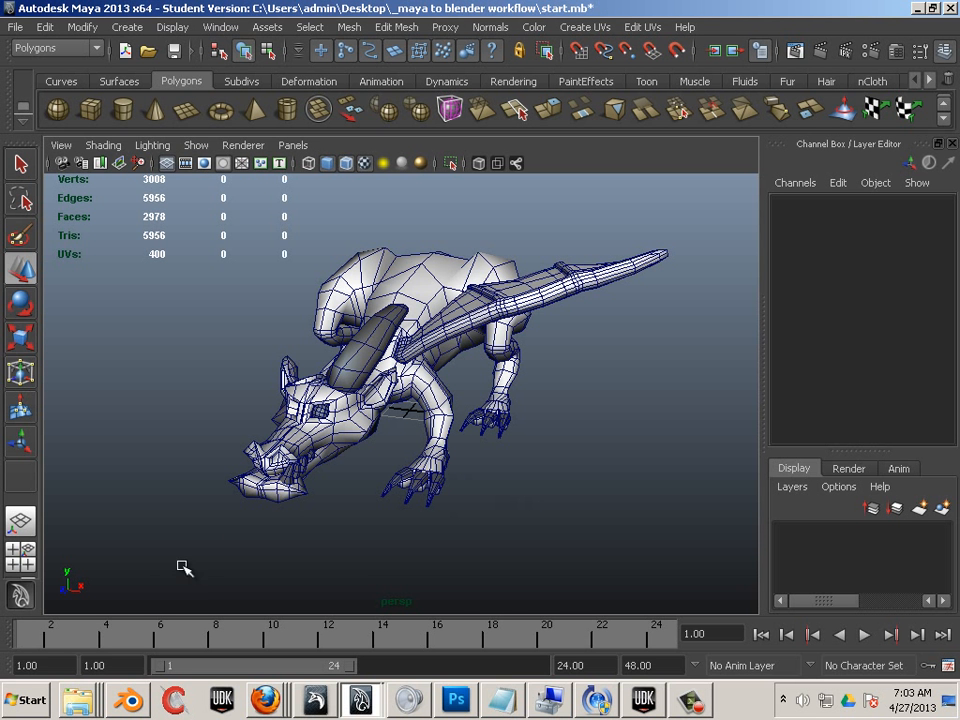
Launch Blender and choose the Maya interaction preset on its splash screen
click(141, 708)
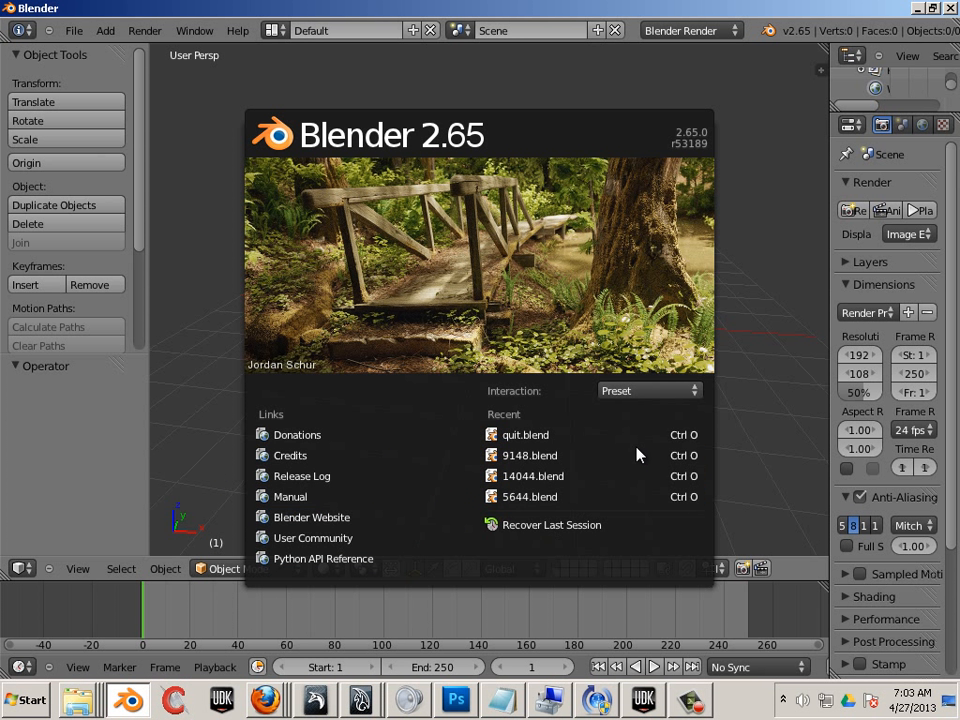
click(695, 396)
click(701, 398)
click(701, 398)
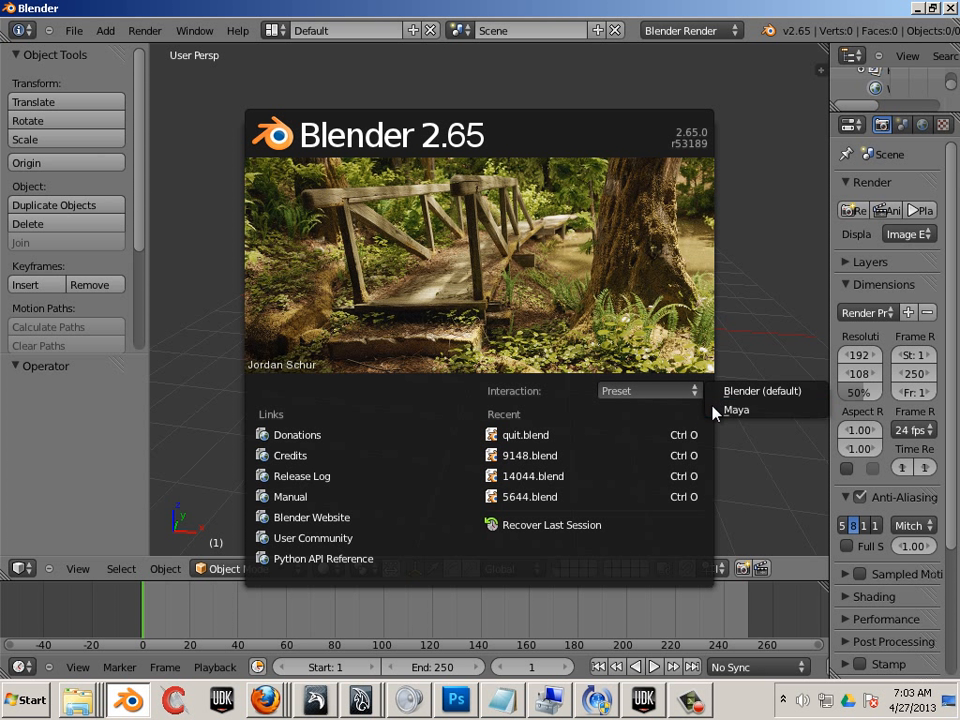
click(722, 414)
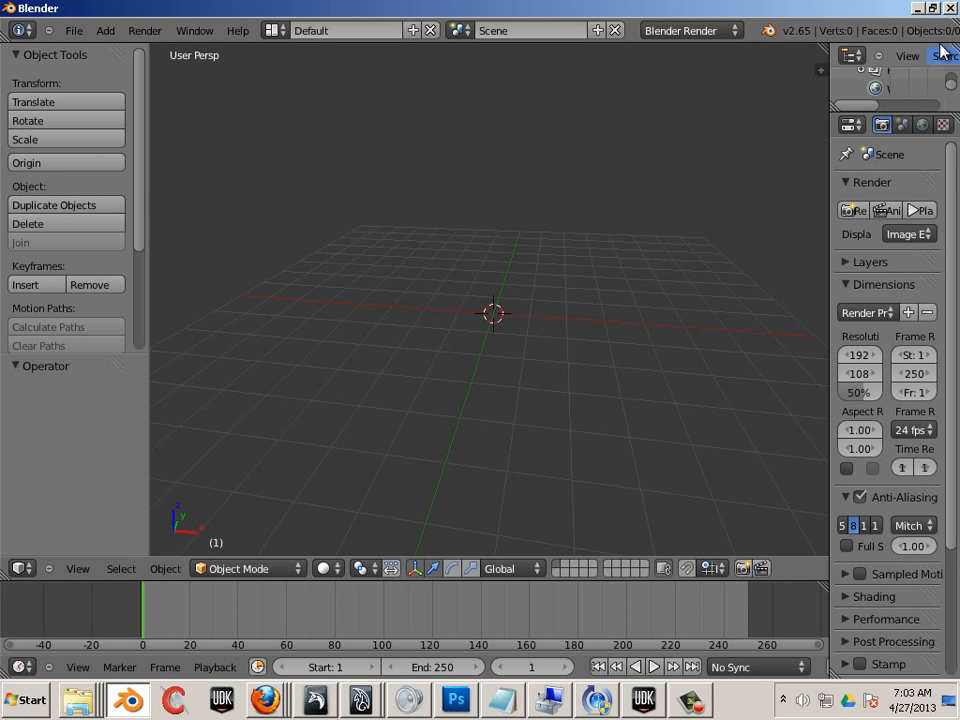
Restart Blender and set its interaction preset to Maya
click(951, 10)
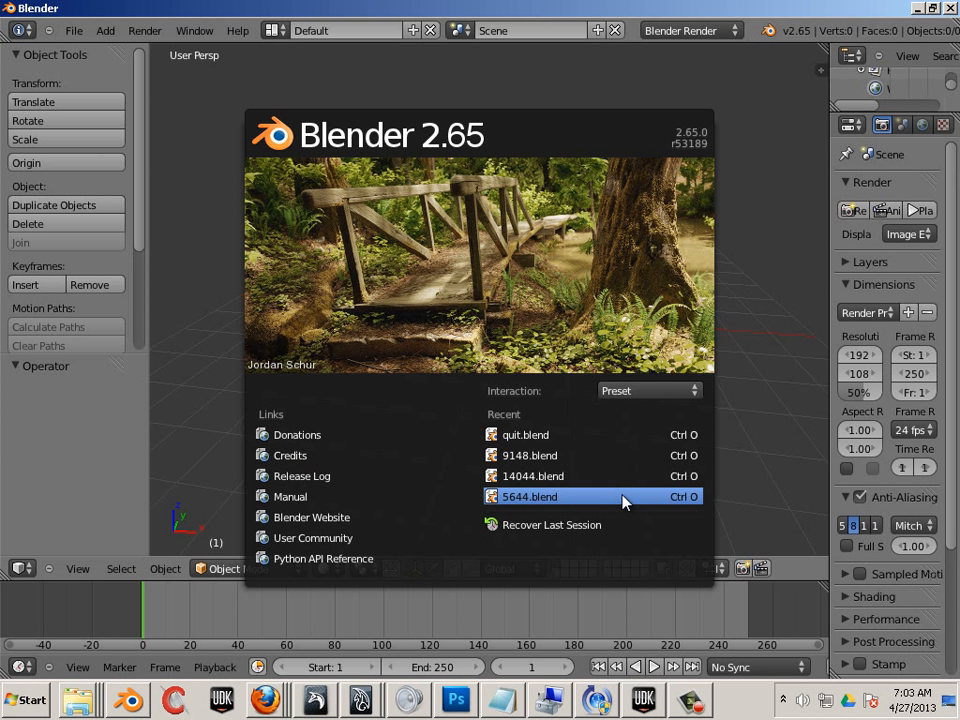
click(632, 392)
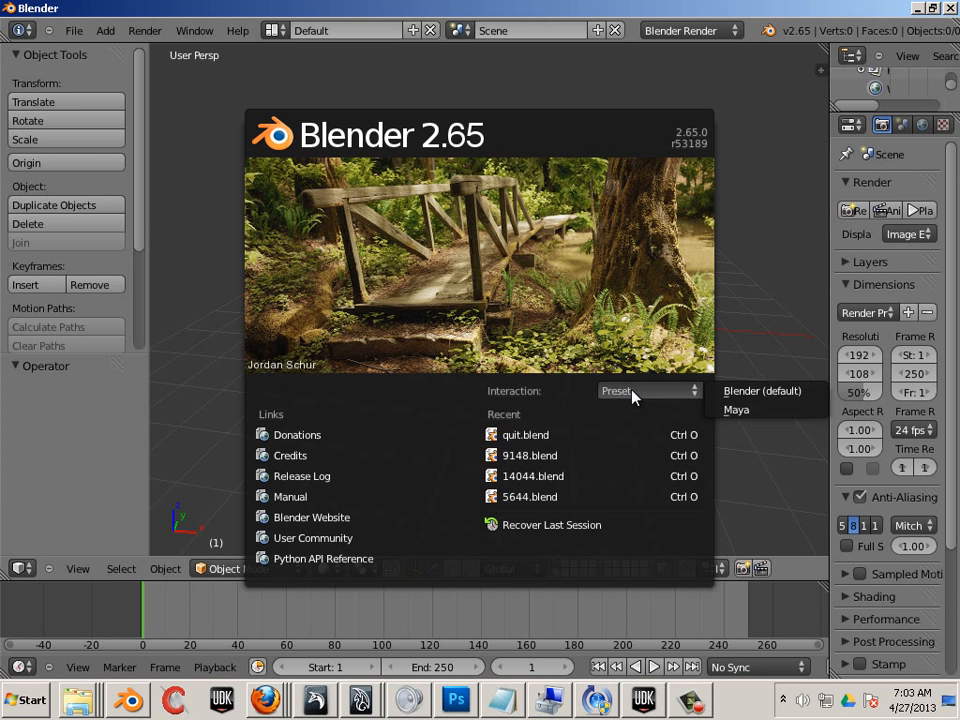
click(735, 410)
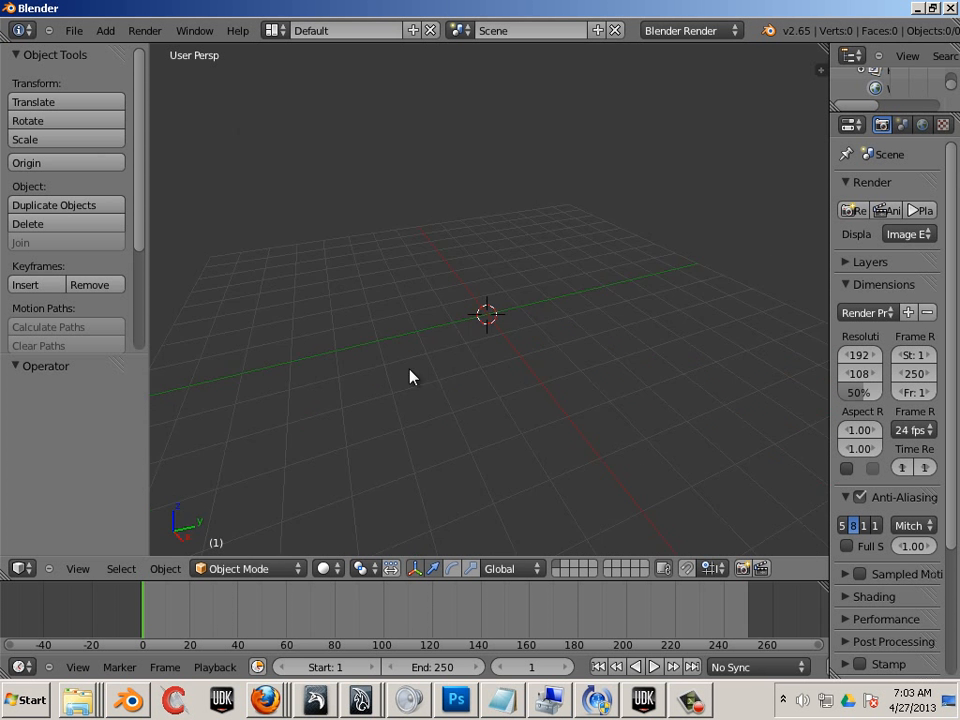
alt+drag(410, 375, 464, 396)
middle_drag(513, 289, 447, 332)
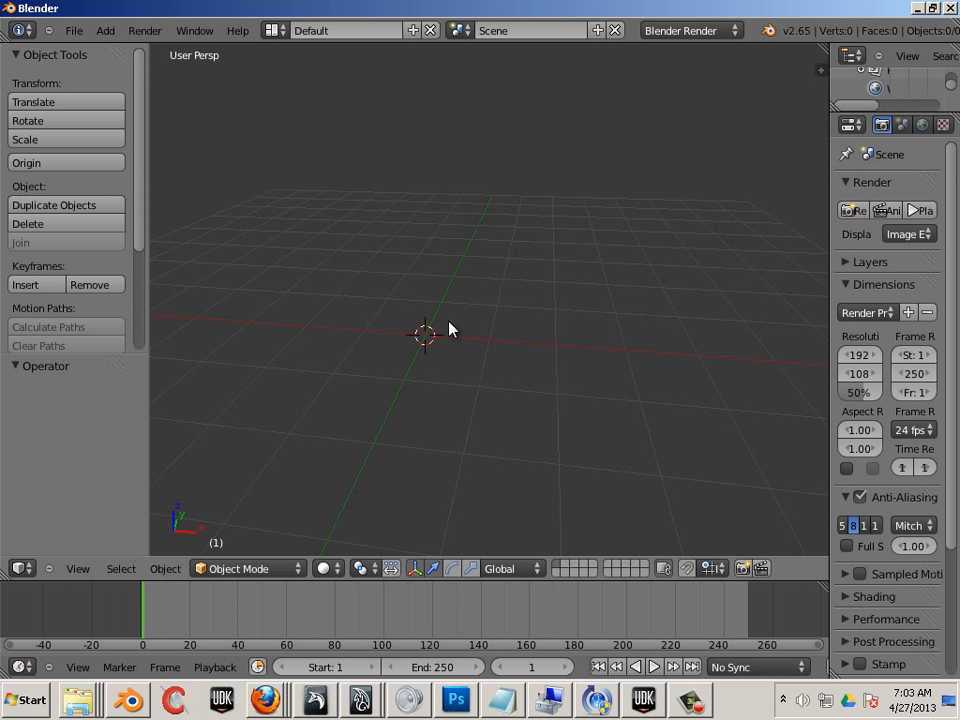
middle_drag(449, 328, 463, 377)
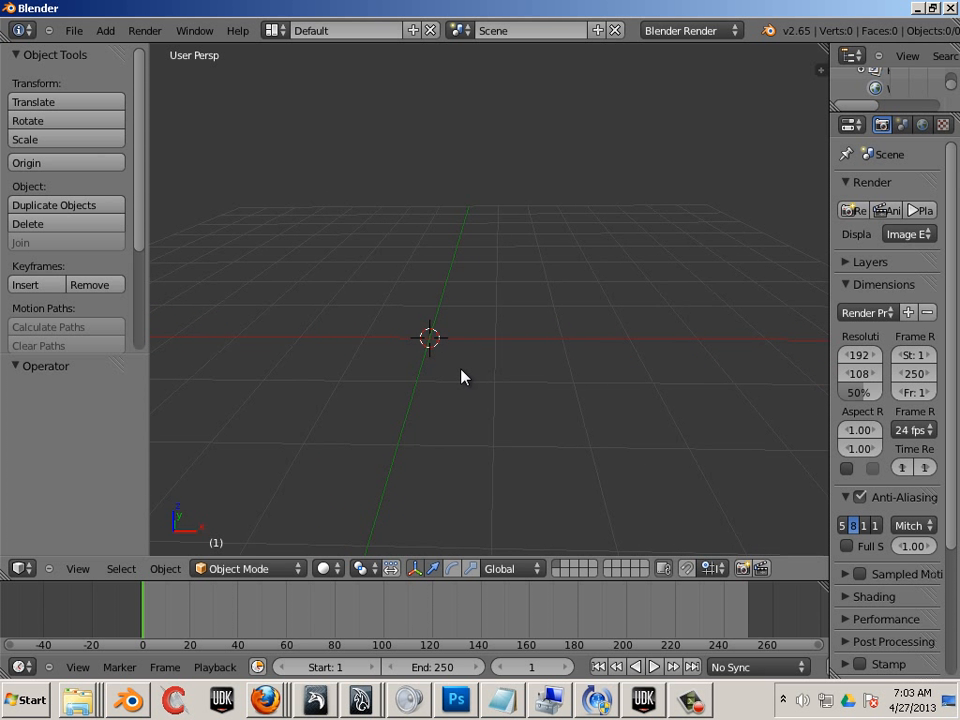
Import dragon.obj as a Wavefront file from the "_maya to blender workflow" folder on the desktop
click(76, 30)
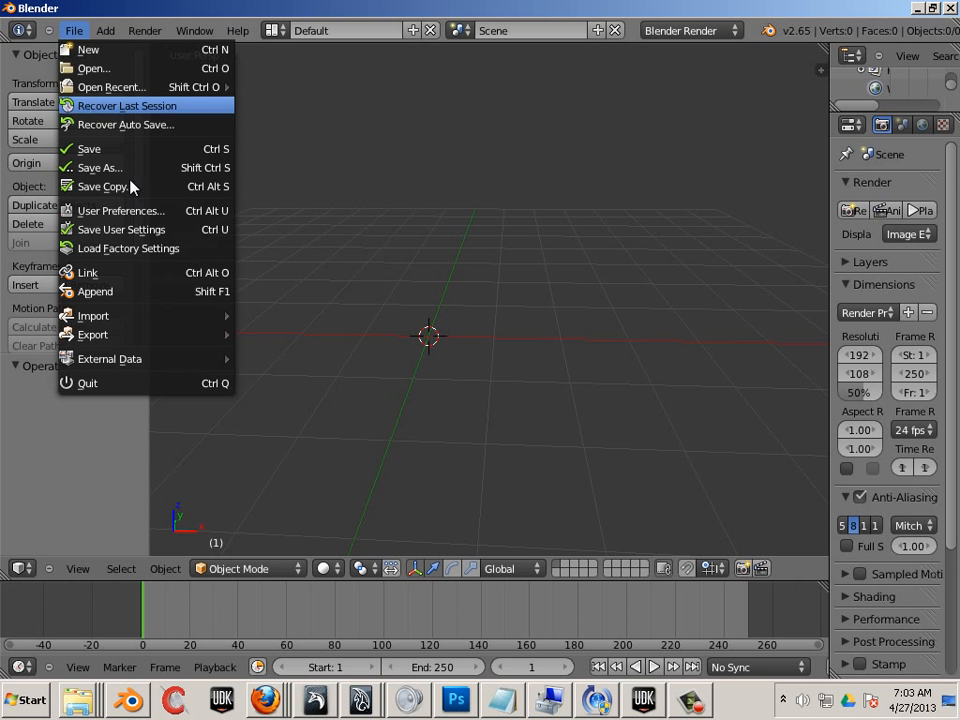
mouse_move(122, 317)
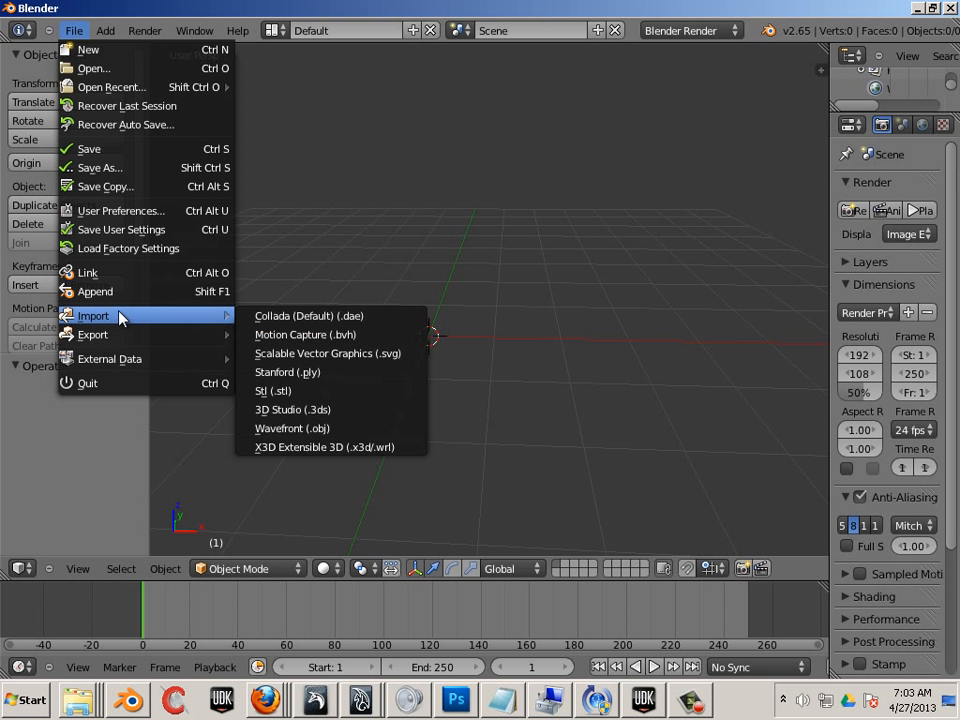
click(362, 430)
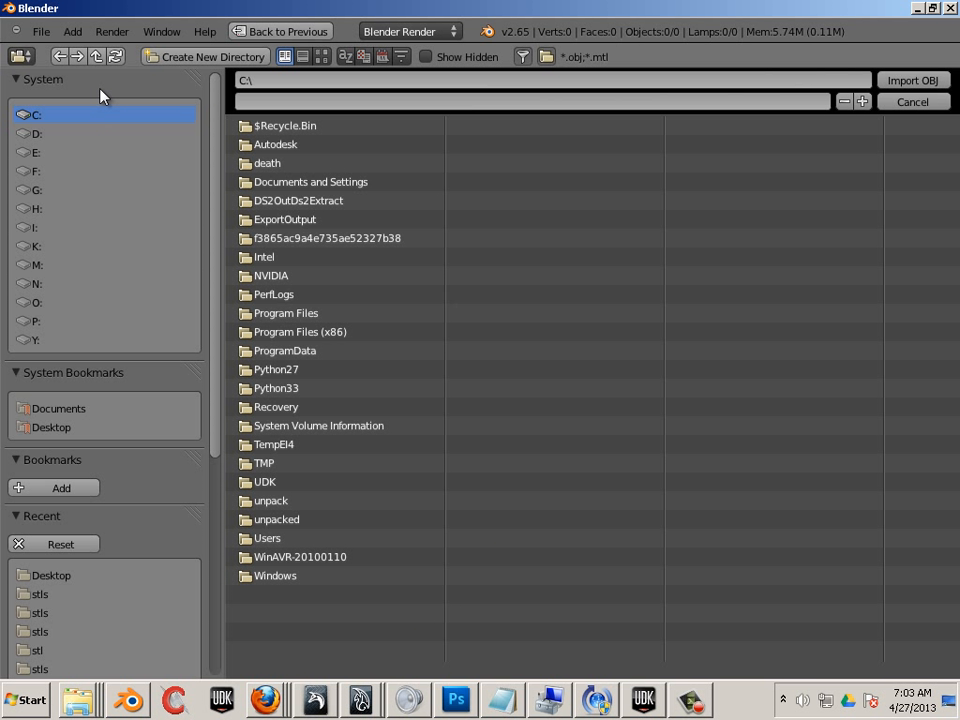
click(53, 431)
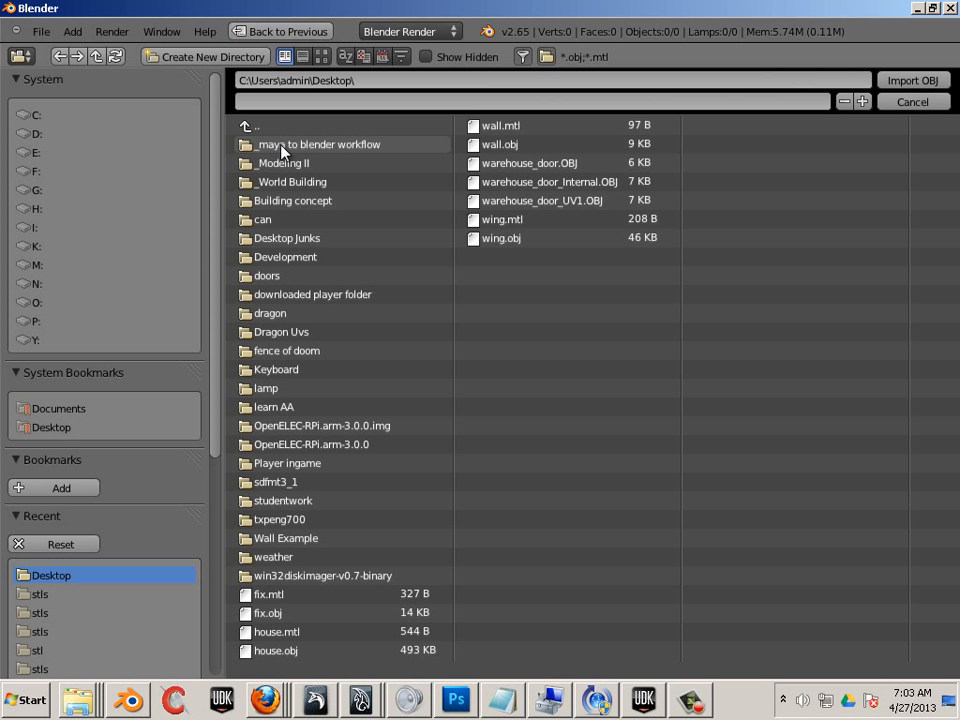
click(313, 150)
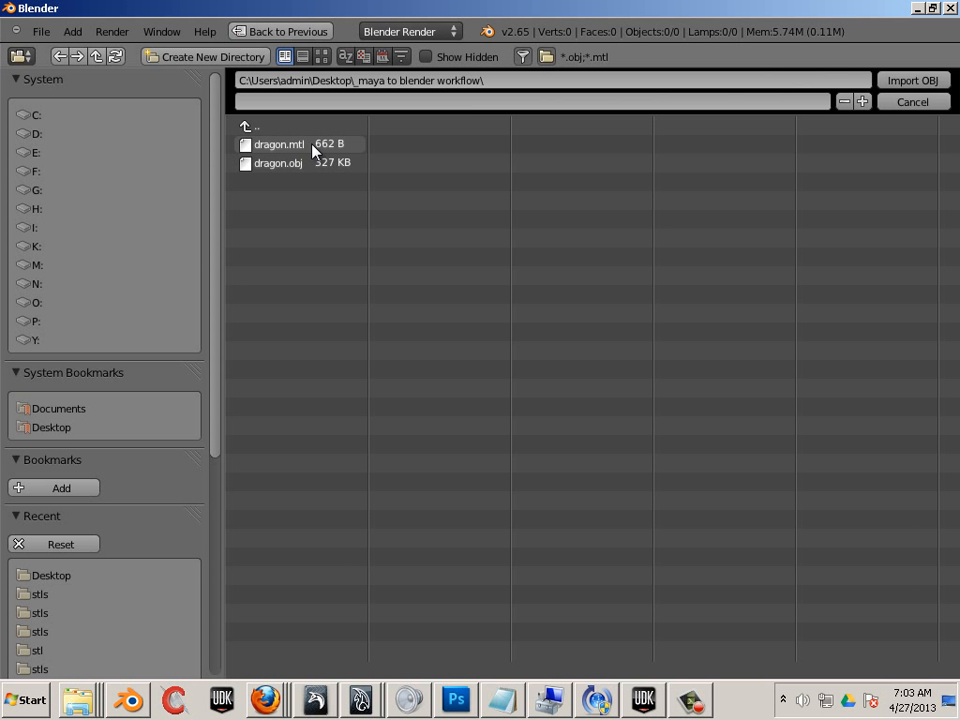
click(283, 163)
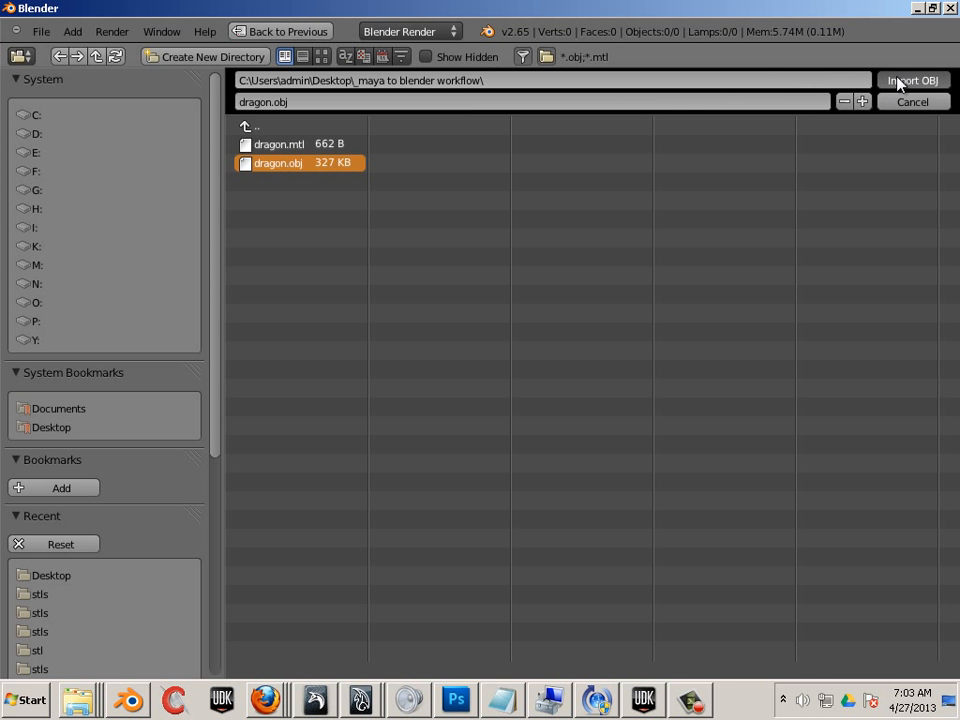
scroll(546, 311, down, 6)
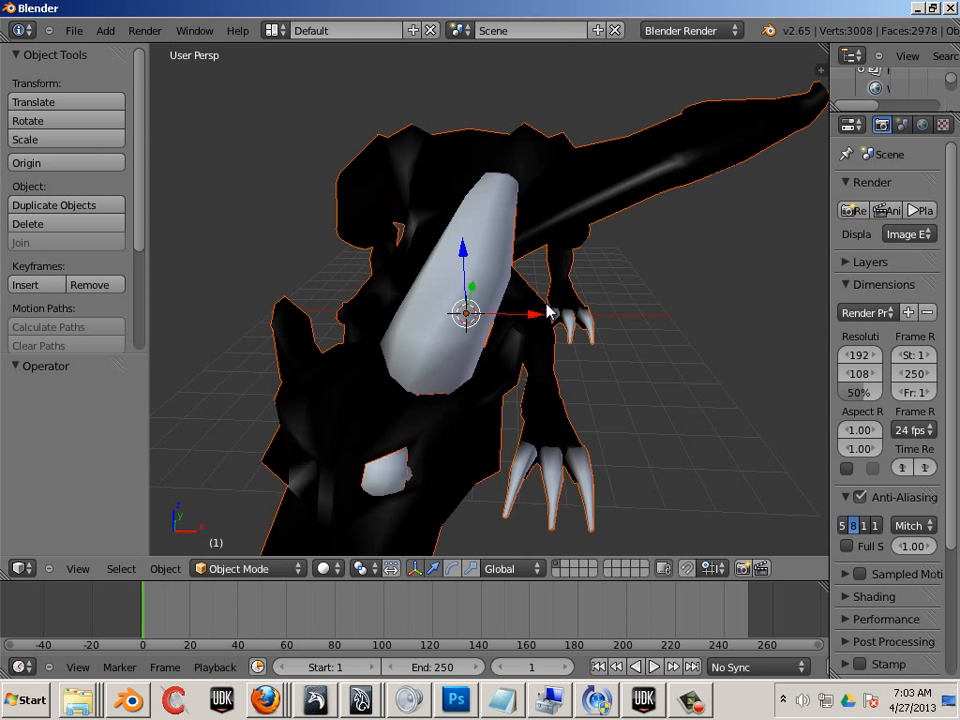
middle_drag(648, 371, 542, 377)
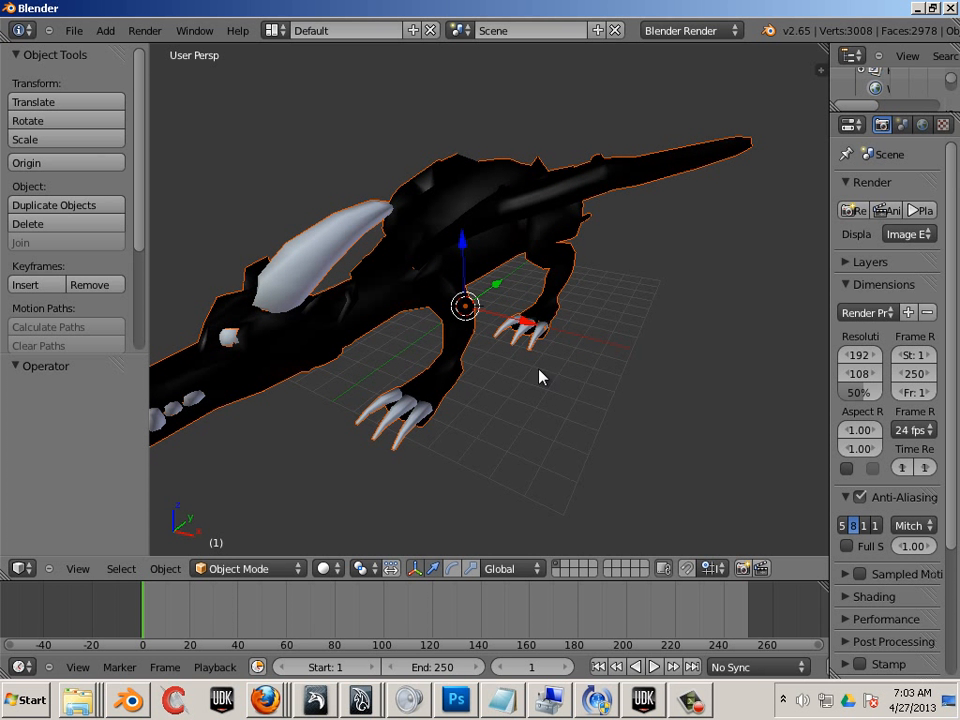
Select the dragon's claws, horn and wing individually to check that they are separate objects, ending with the body selected
right_click(403, 433)
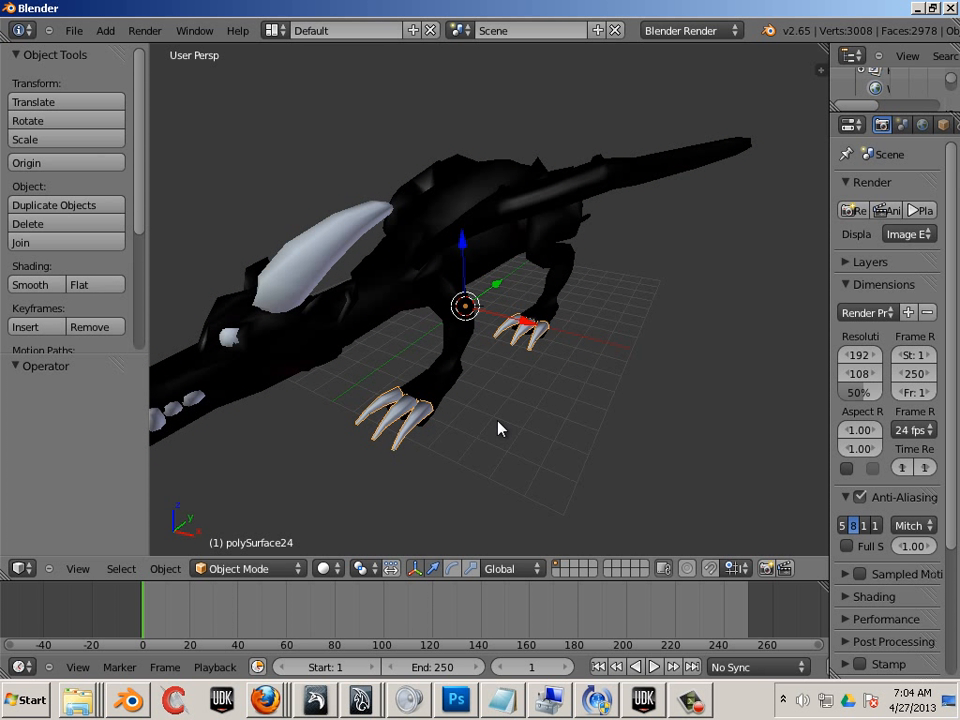
key(a)
right_click(450, 366)
right_click(334, 254)
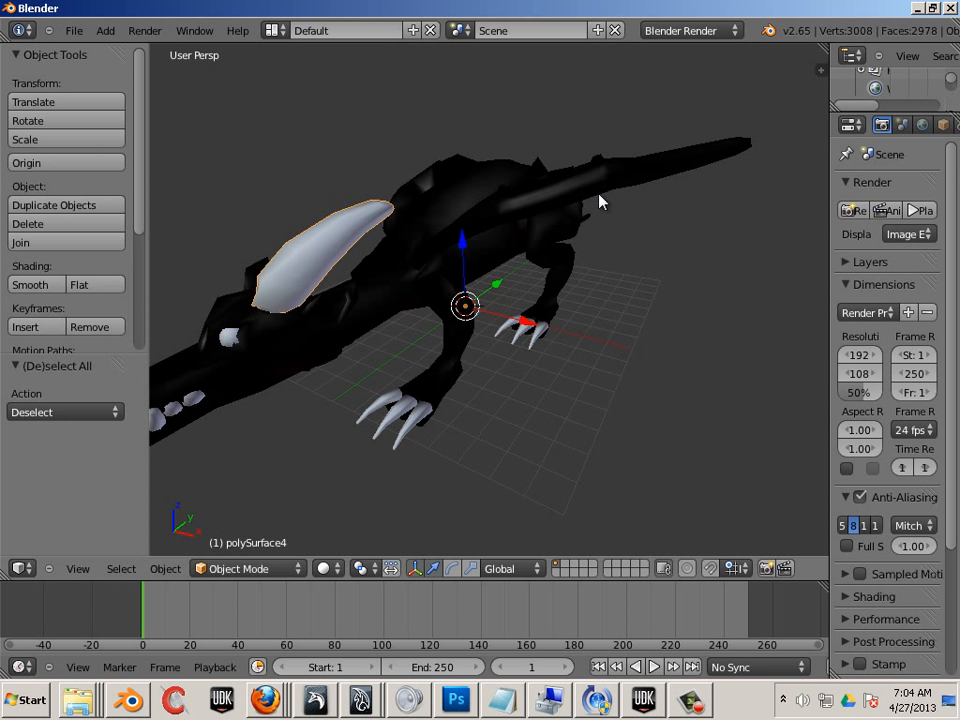
right_click(600, 202)
middle_drag(534, 369, 411, 343)
right_click(397, 341)
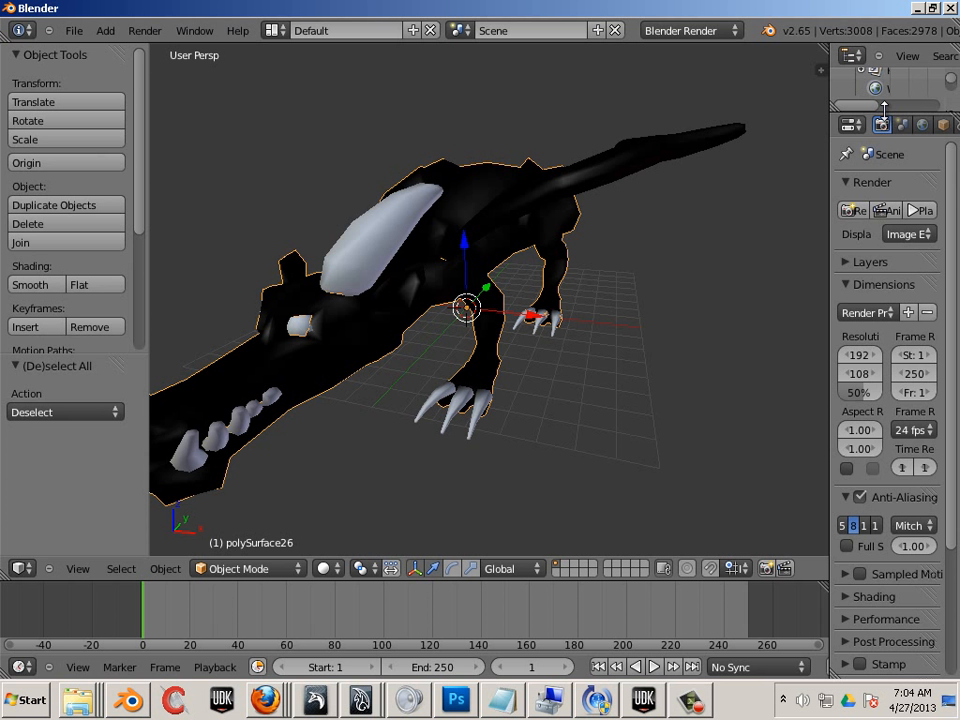
Enlarge the Outliner in height and width so that the full names of the imported objects can be read
drag(884, 110, 847, 336)
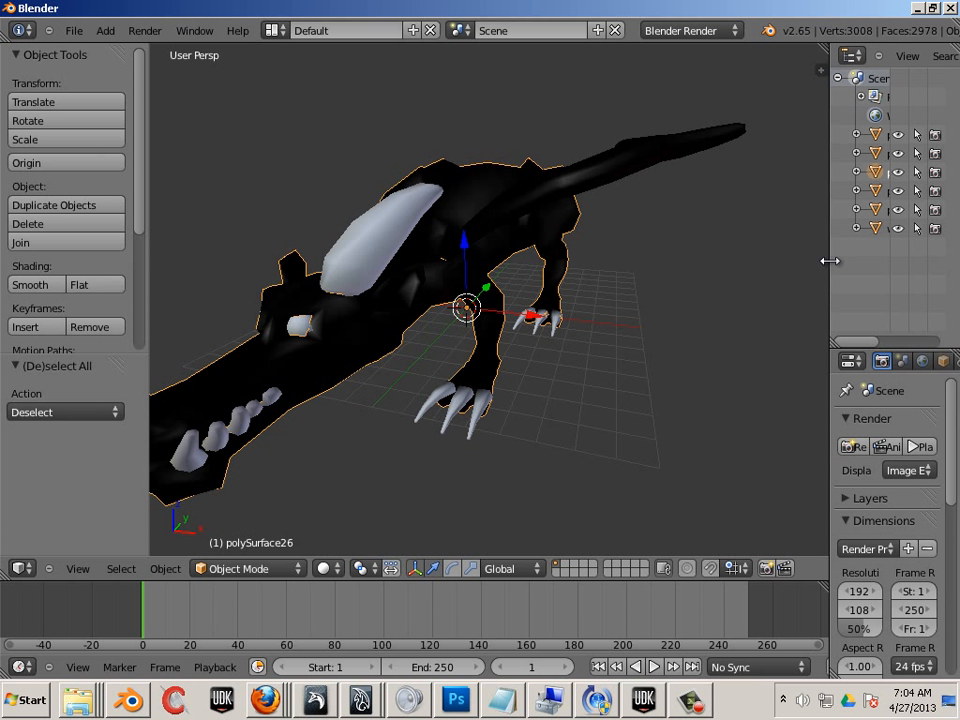
drag(830, 258, 643, 253)
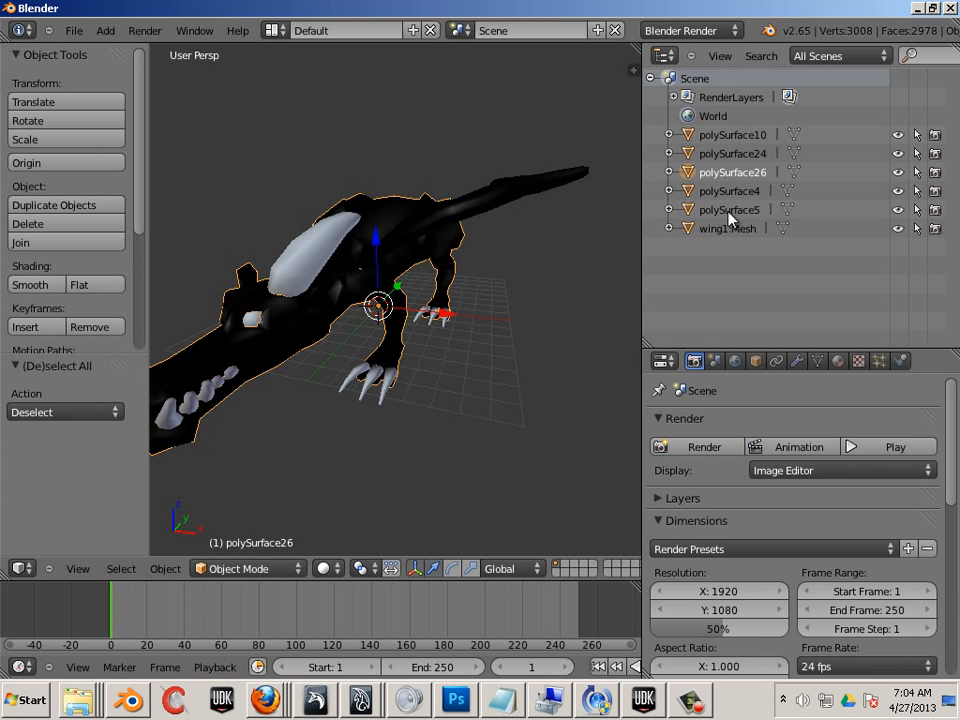
middle_drag(604, 291, 481, 381)
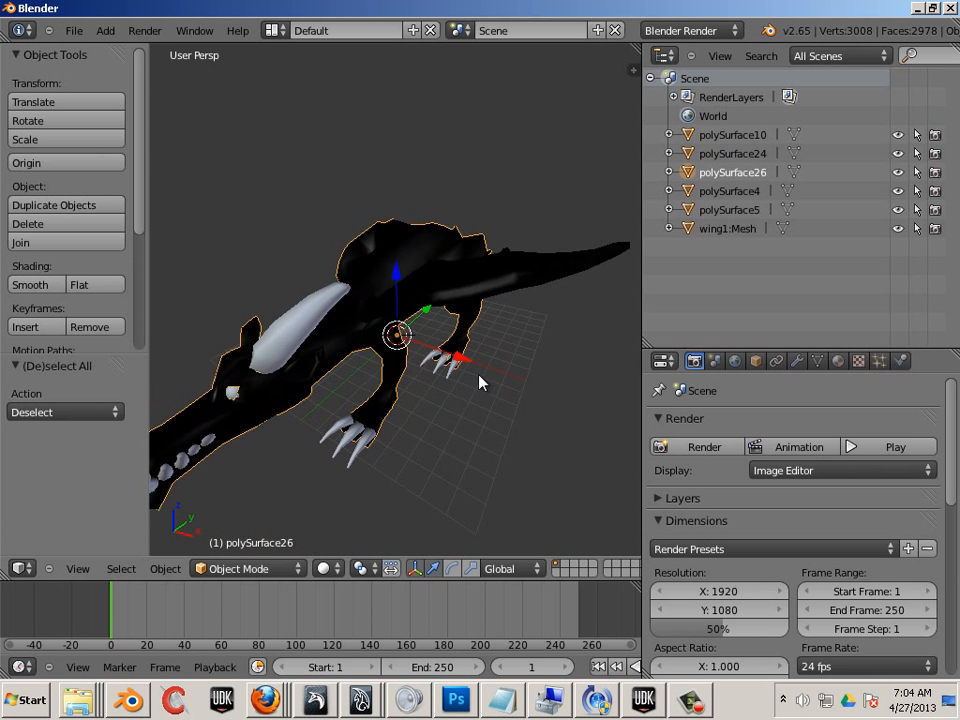
Try moving the dragon's body freely in the viewport and undo the move
key(g)
click(501, 351)
key(ctrl+z)
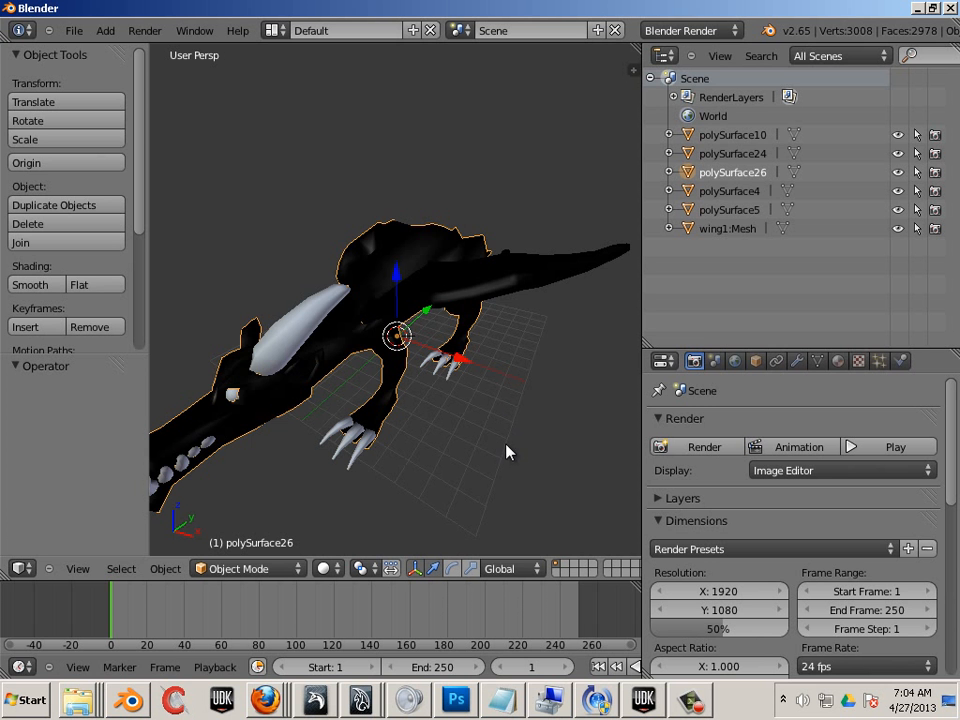
middle_drag(509, 451, 532, 428)
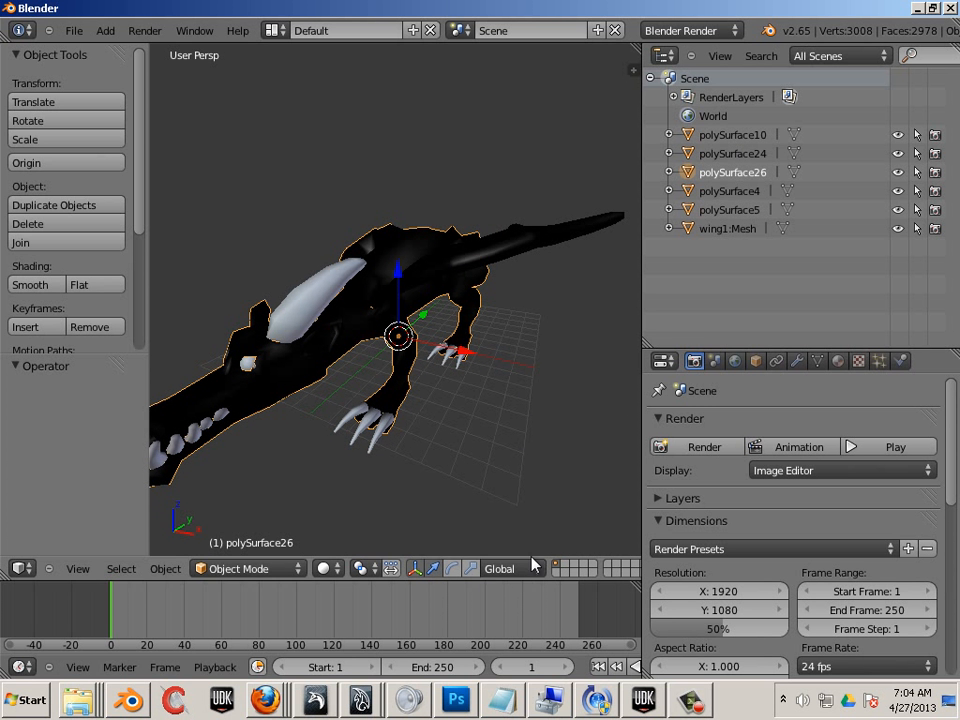
Switch to Maya, select the dragon's body mesh and rename it as "body"
click(360, 700)
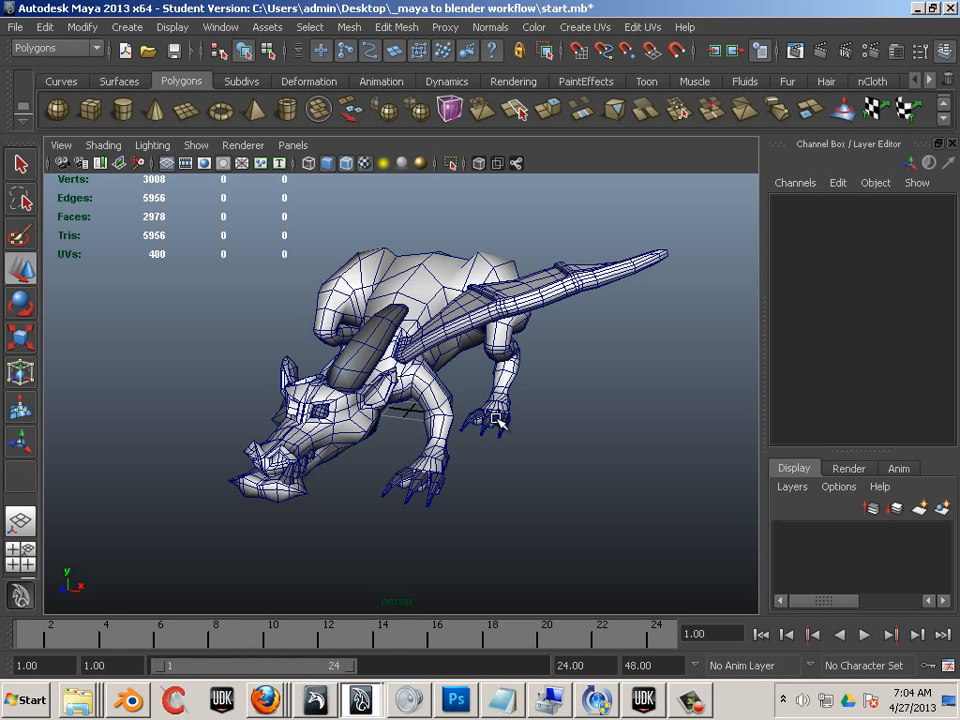
click(574, 255)
click(822, 206)
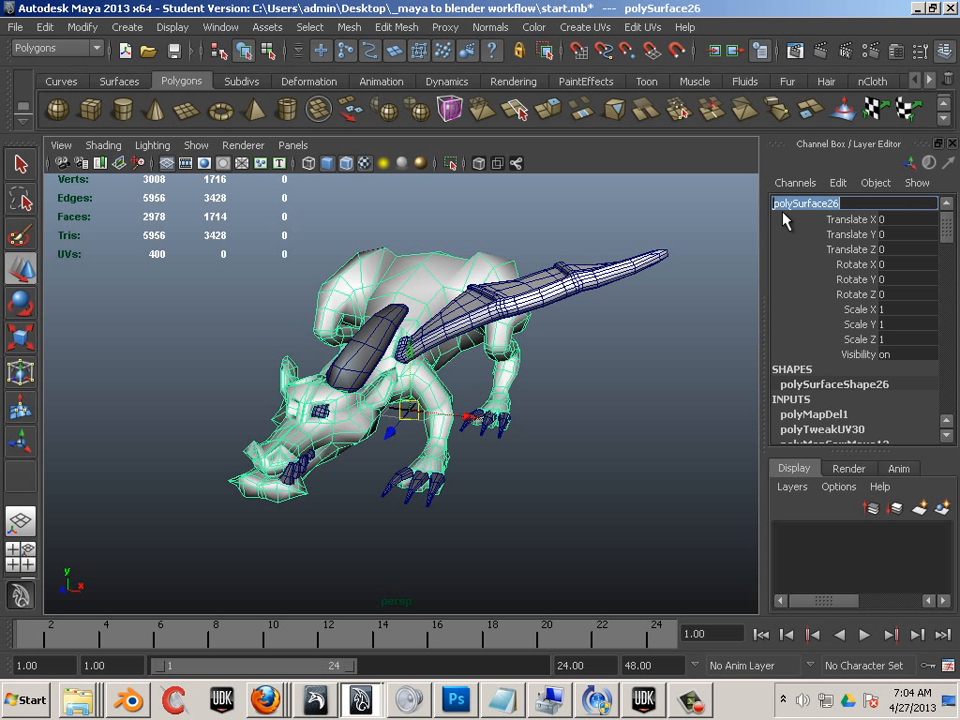
text(body)
key(Return)
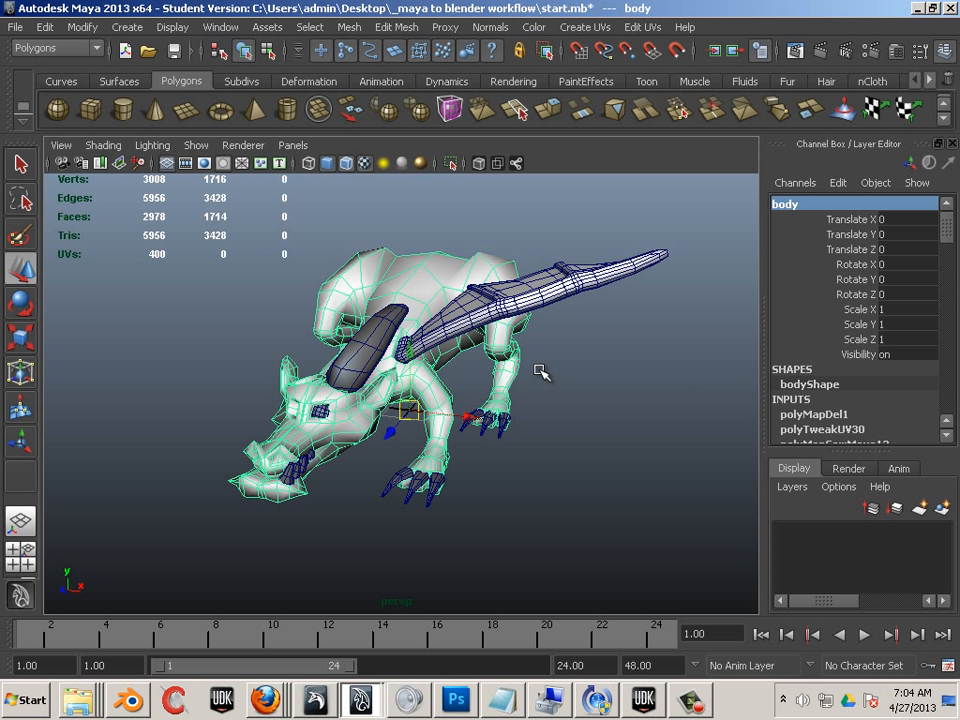
Switch back to Blender and rename the selected dragon body object as "body" in its object properties
key(alt+Tab)
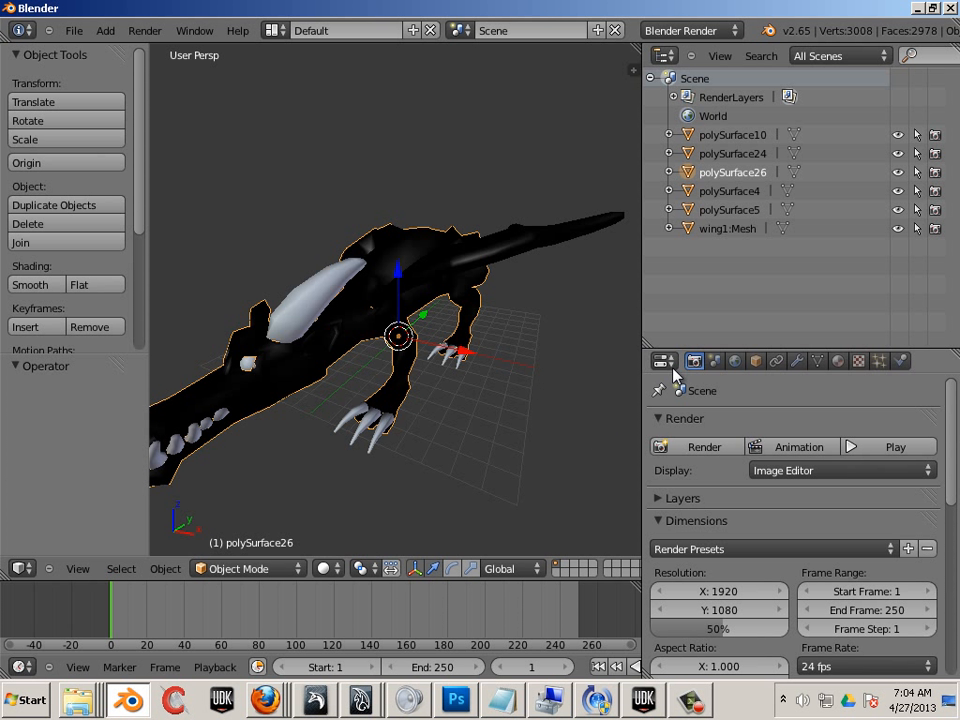
click(755, 360)
click(757, 423)
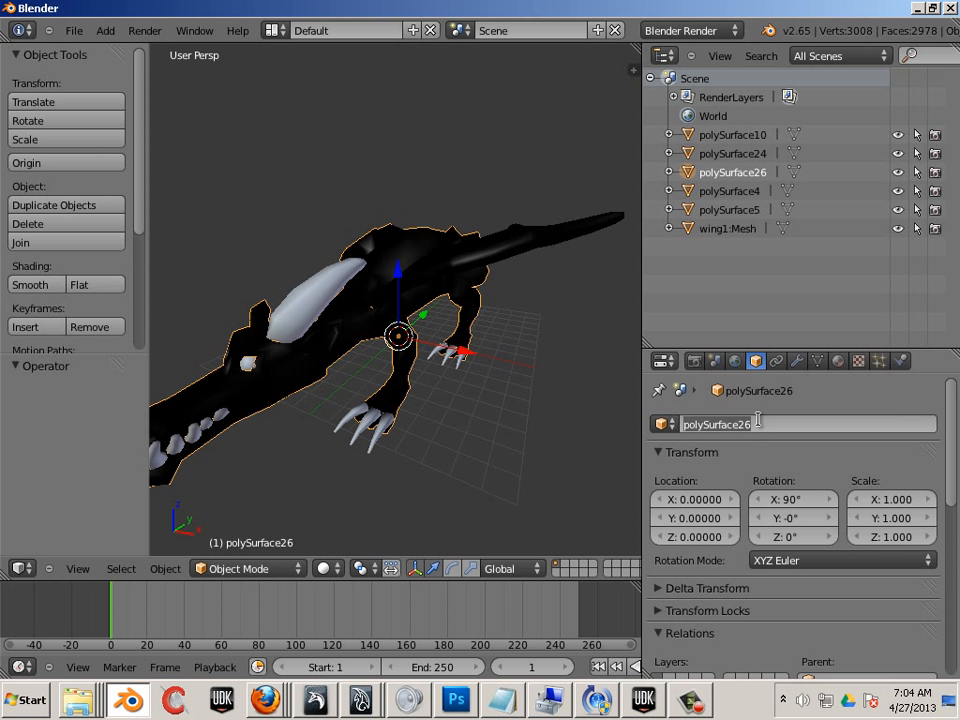
key(BackSpace)
text(body)
key(Return)
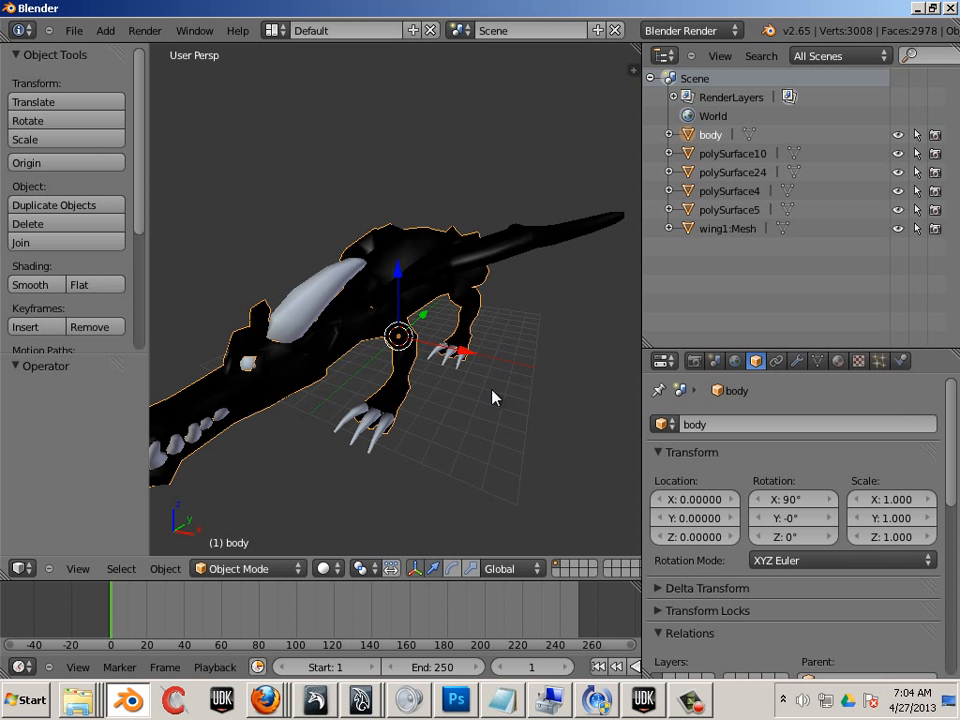
Select the dragon's wing and rename the object as "wing"
right_click(549, 250)
click(743, 424)
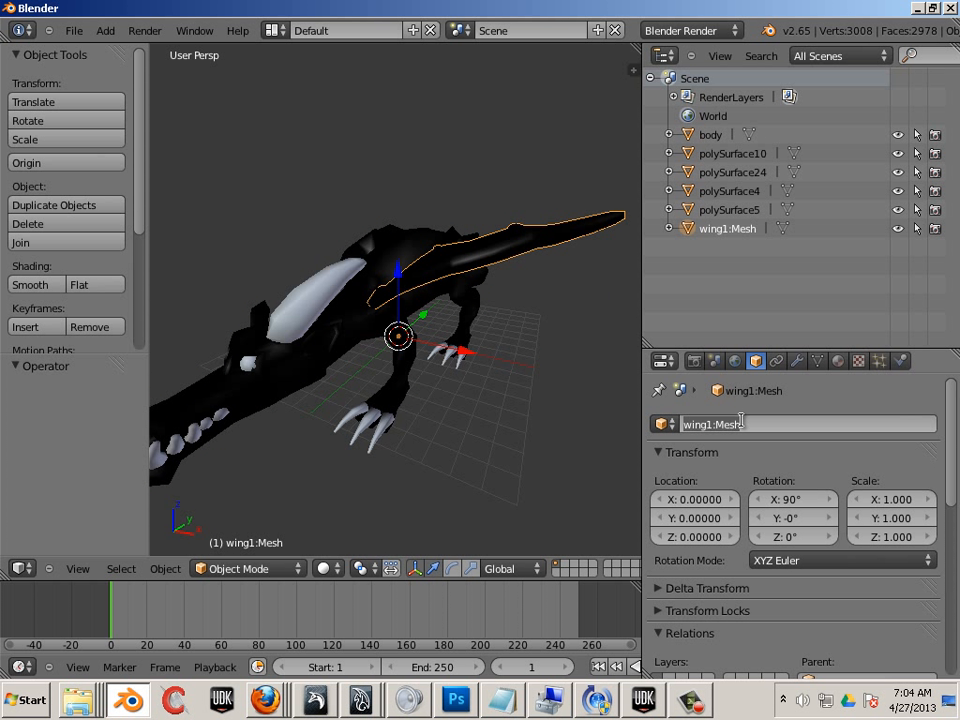
text(wing)
key(Return)
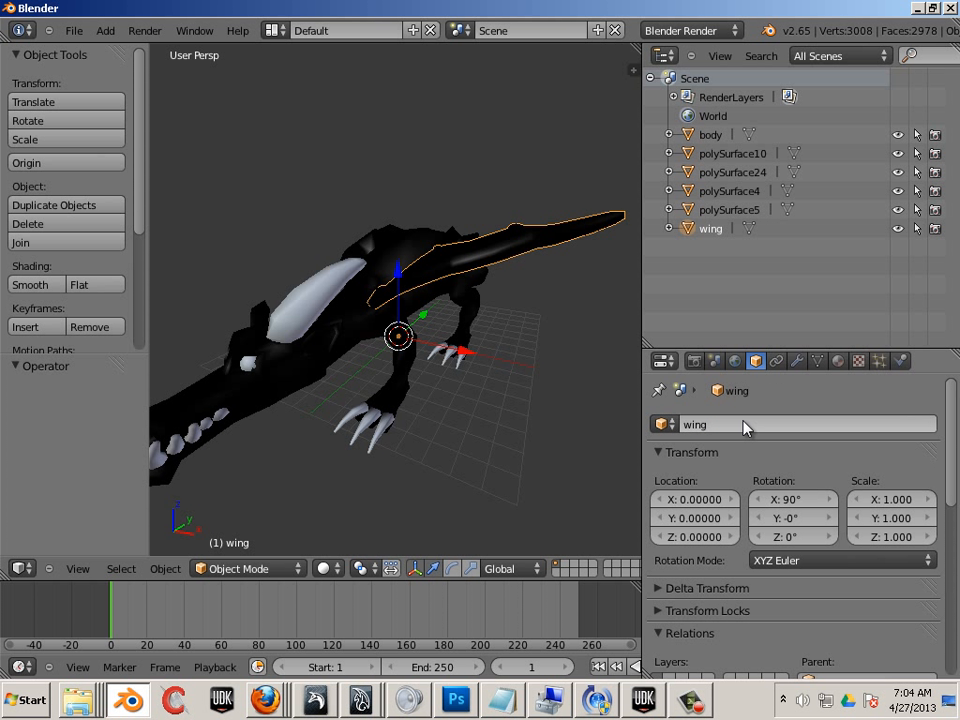
Select the large horn on the dragon's head and rename the object as "horn"
right_click(323, 297)
click(718, 424)
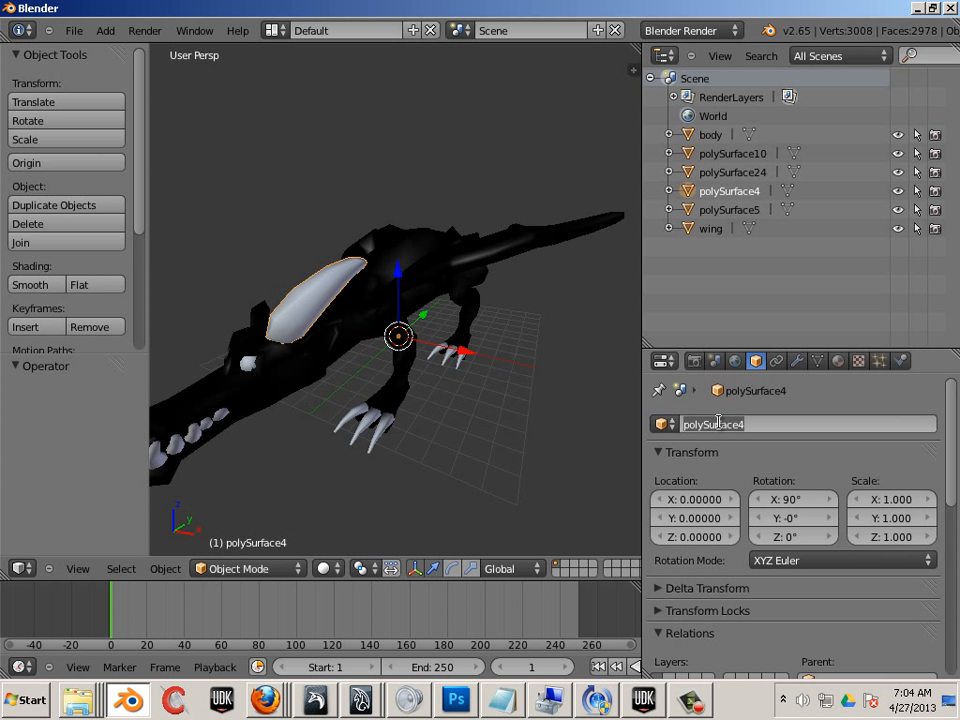
text(horn)
key(Return)
Select the claws on the dragon's feet and rename the object as "claws"
right_click(380, 443)
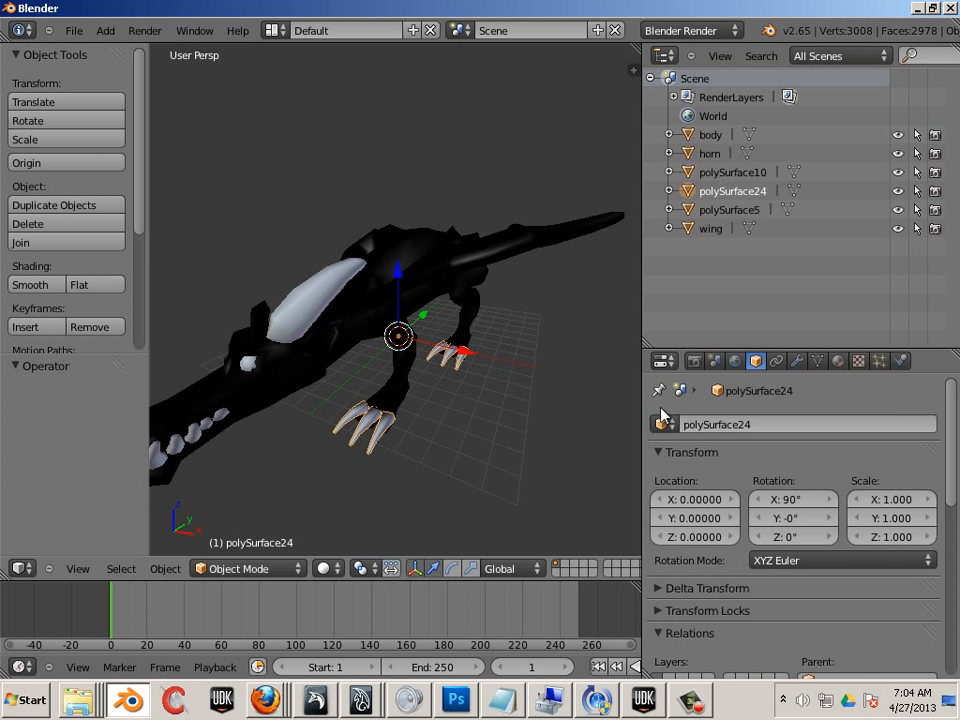
click(720, 424)
text(claws)
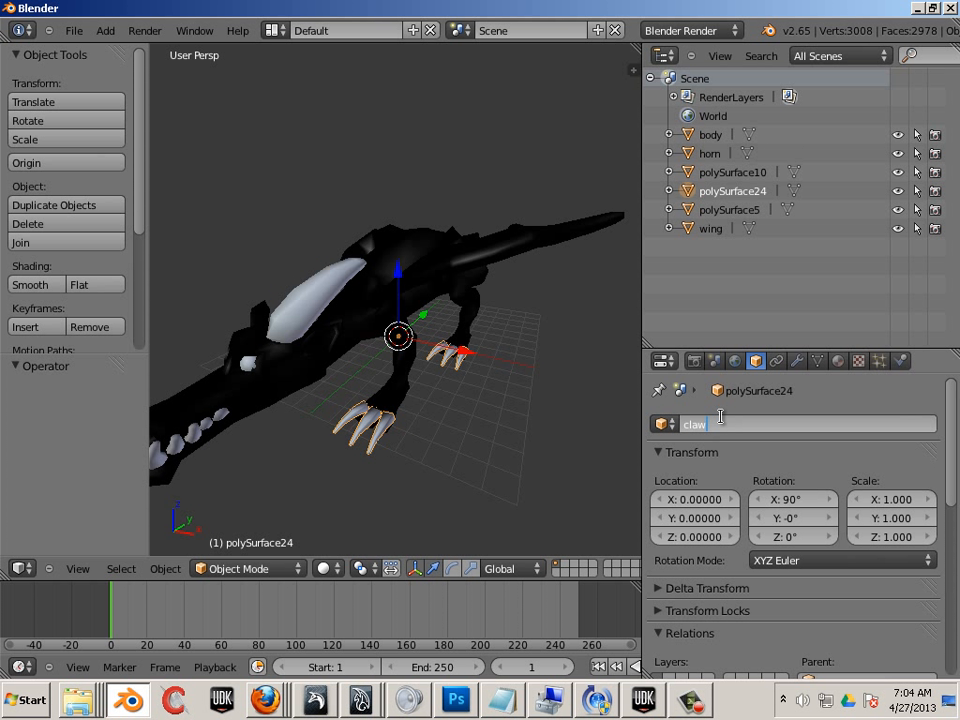
key(Return)
Select the row of teeth along the dragon's jaw and rename the object as "teeth"
right_click(200, 428)
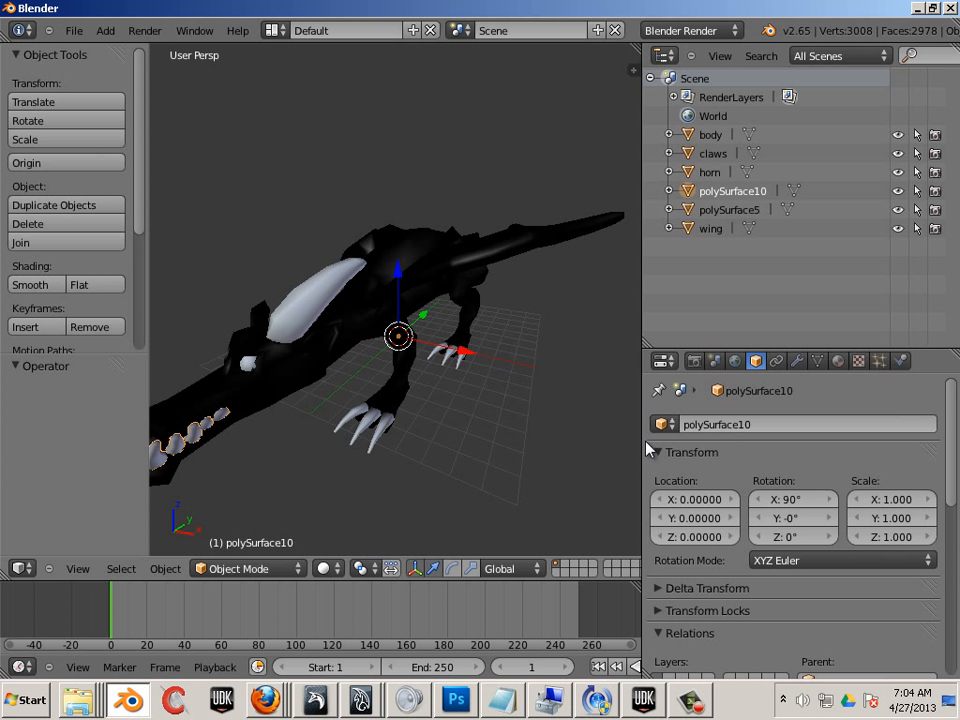
click(700, 424)
text(tee)
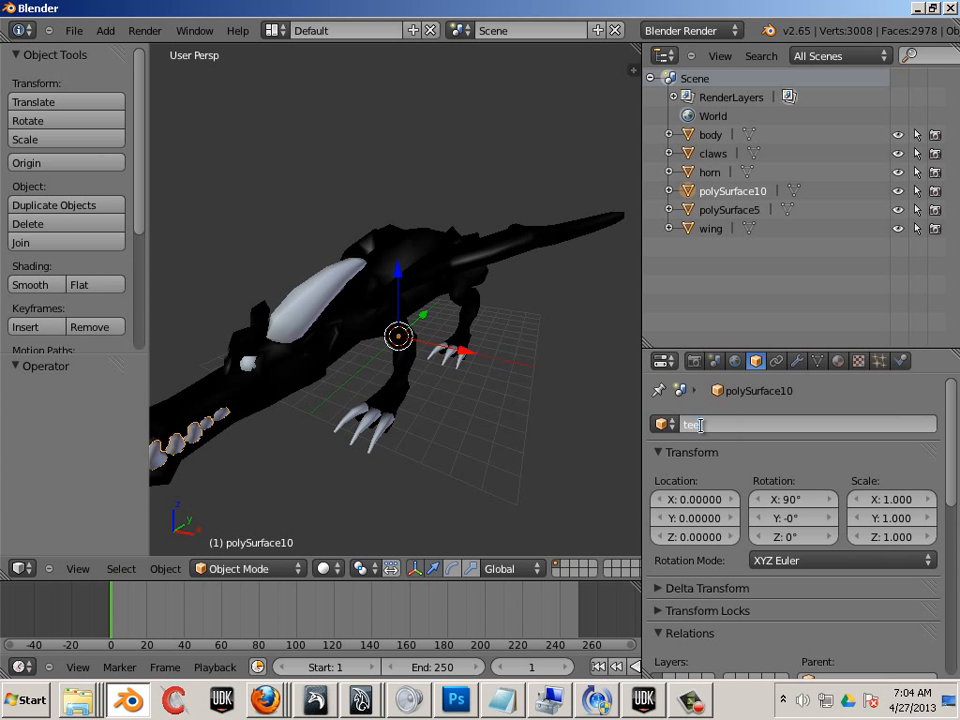
text(th)
key(Return)
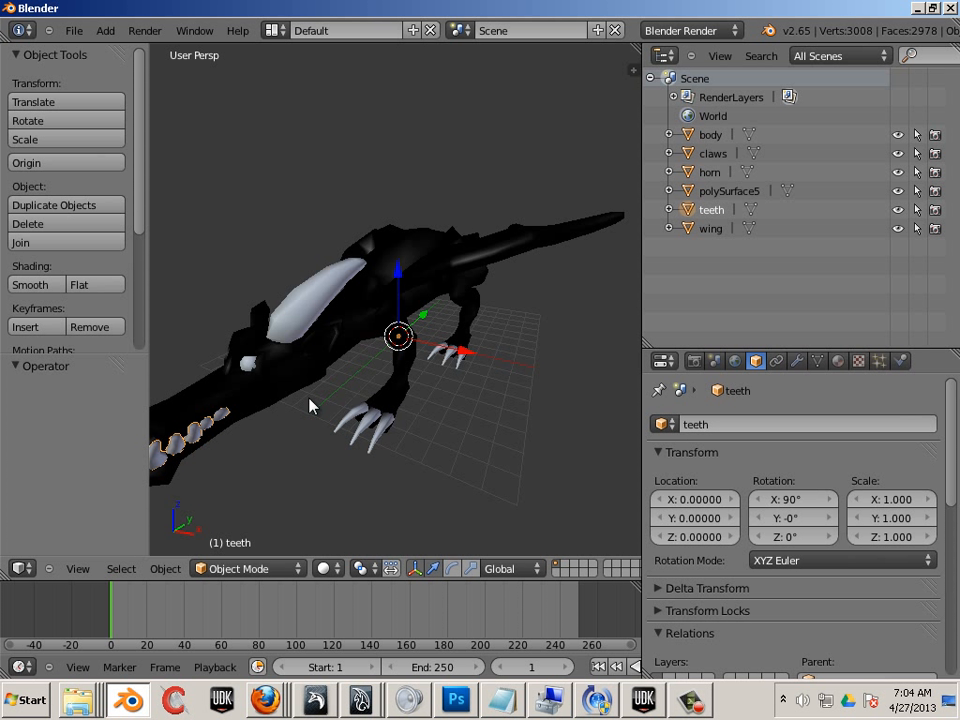
Select the dragon's eye and rename the object as "eye"
right_click(249, 369)
click(723, 424)
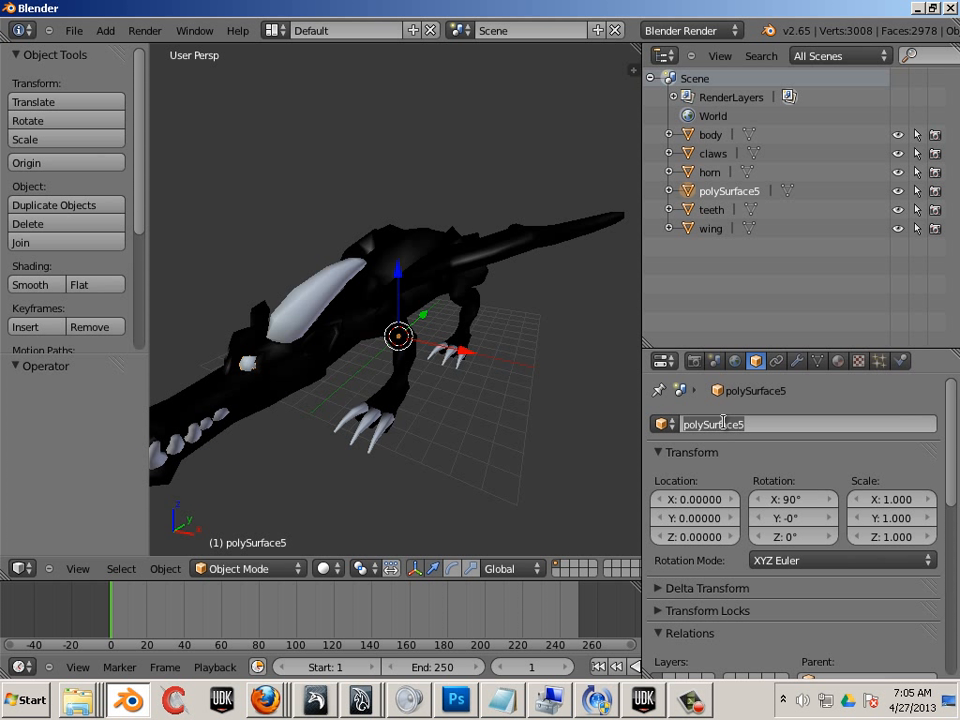
text(eye)
key(Return)
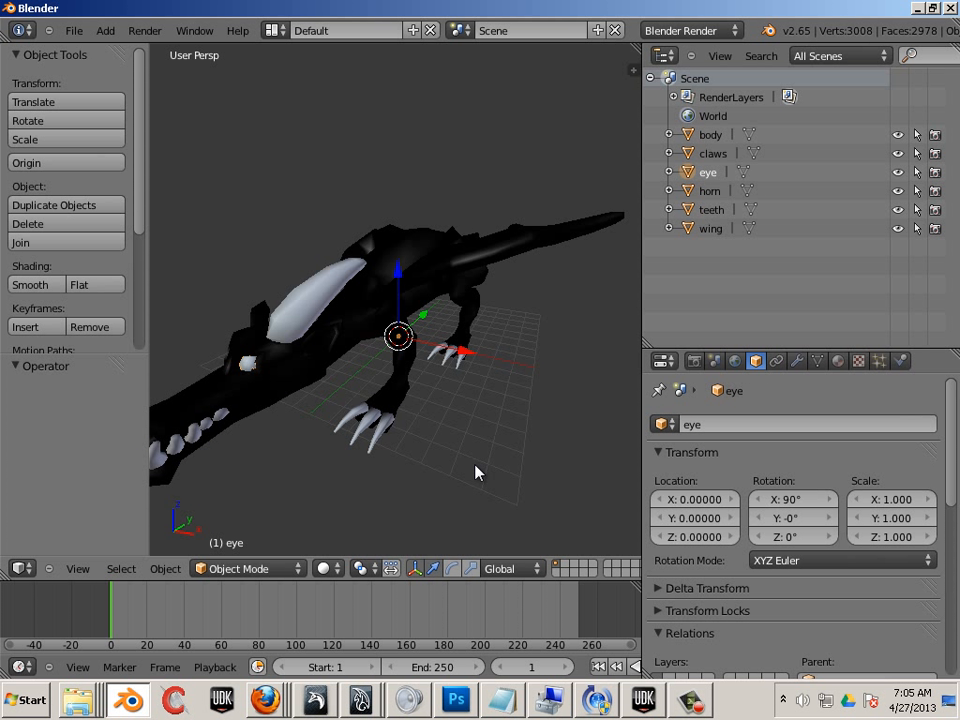
mouse_move(397, 470)
middle_down()
mouse_move(411, 486)
mouse_move(426, 482)
mouse_move(405, 482)
mouse_move(409, 465)
mouse_move(392, 467)
mouse_move(390, 450)
middle_up()
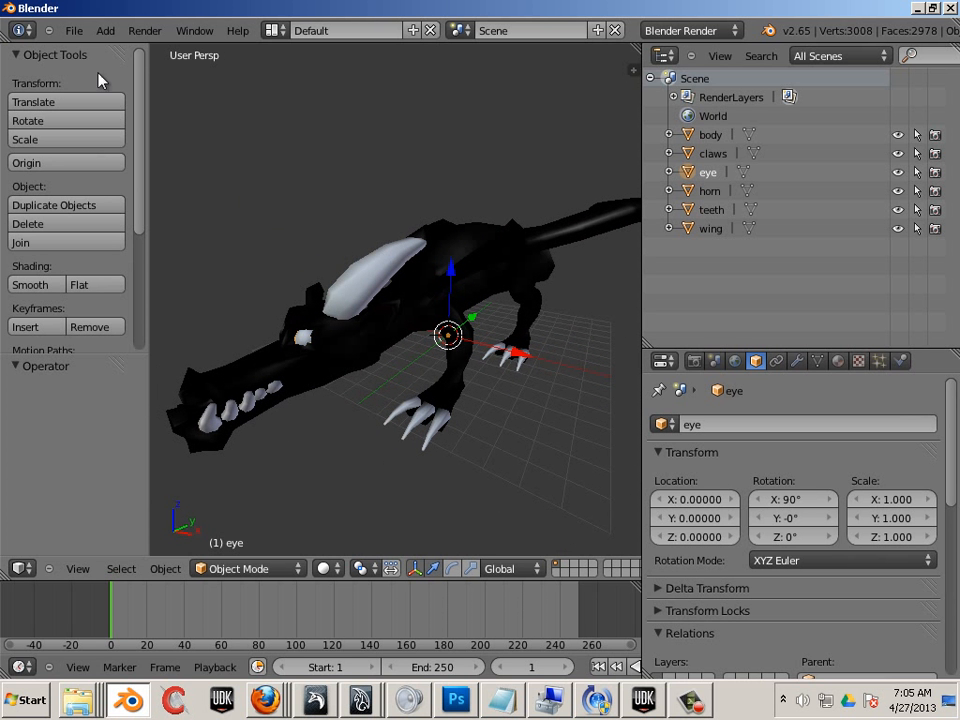
Save the scene as dragon.blend in the "_maya to blender workflow" folder on the Desktop
click(73, 31)
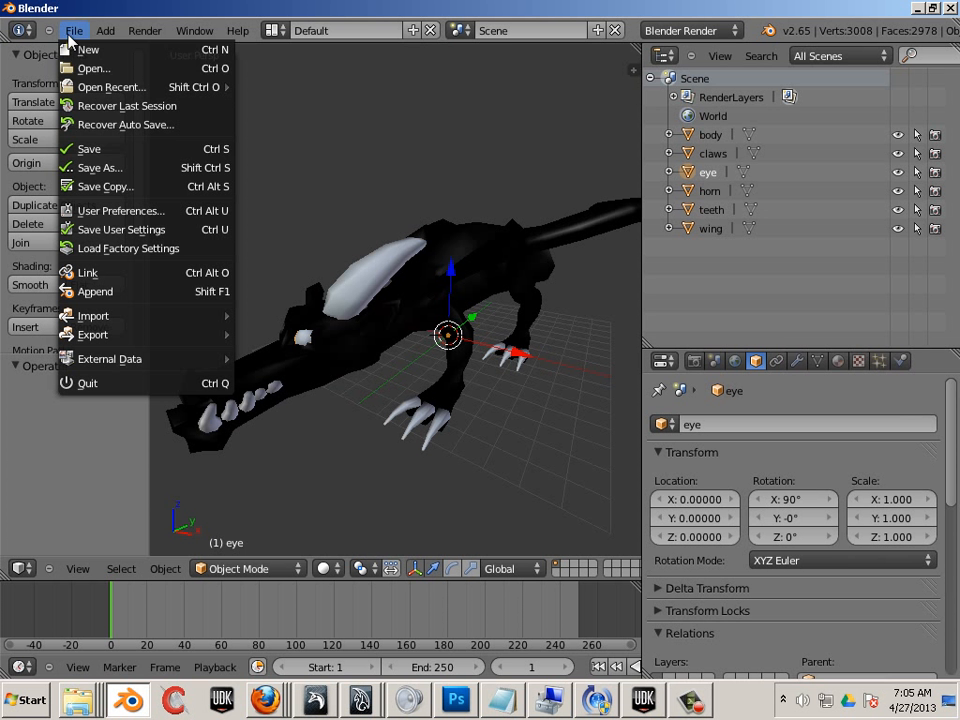
click(113, 166)
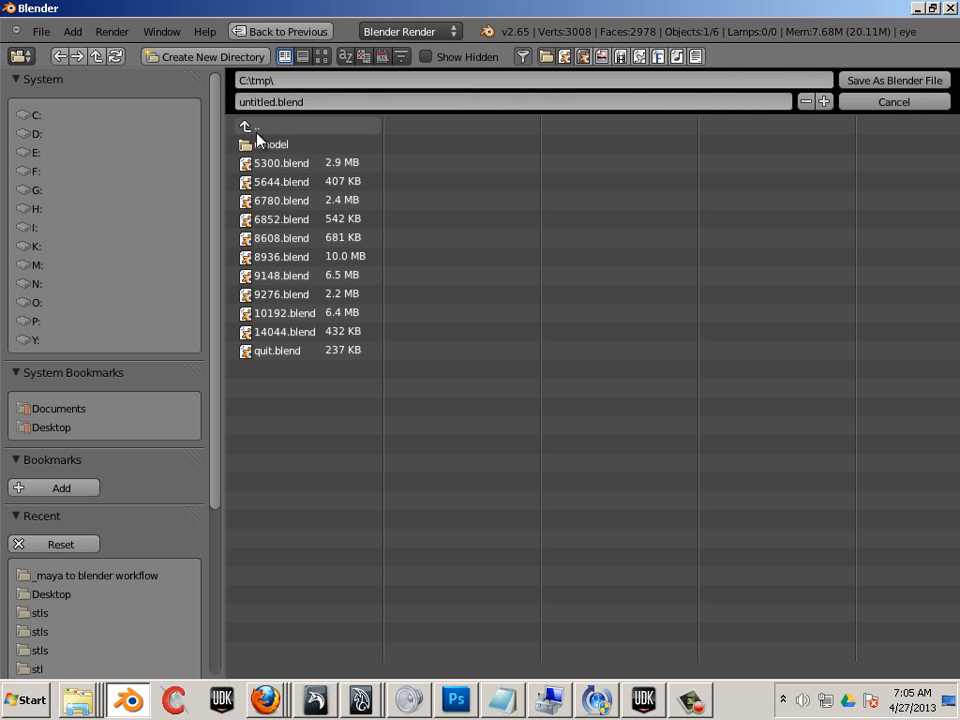
click(22, 429)
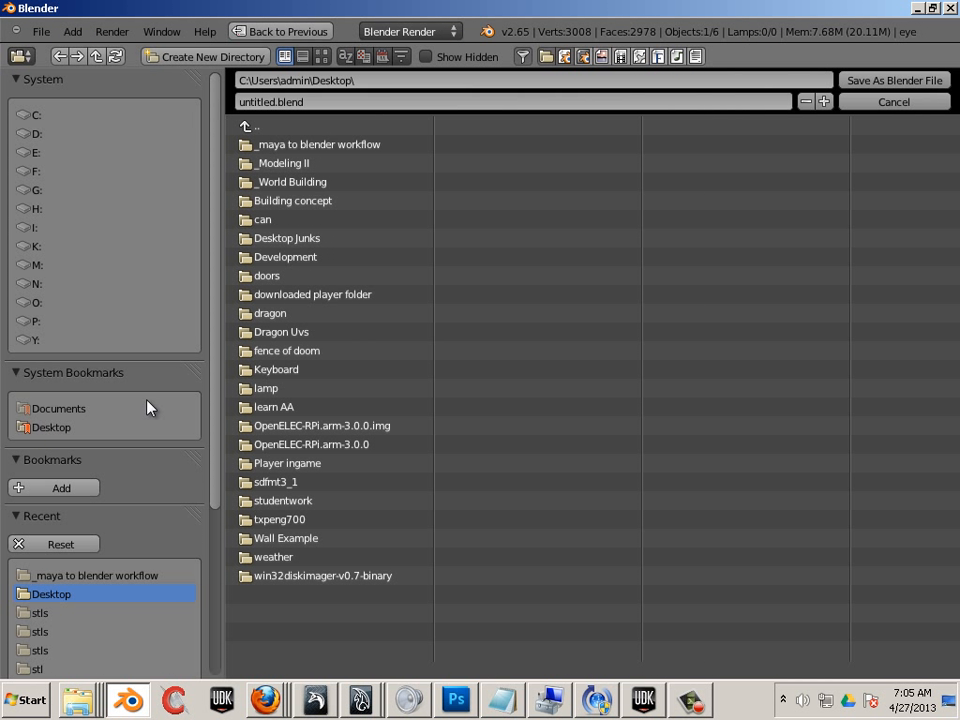
click(305, 145)
click(318, 102)
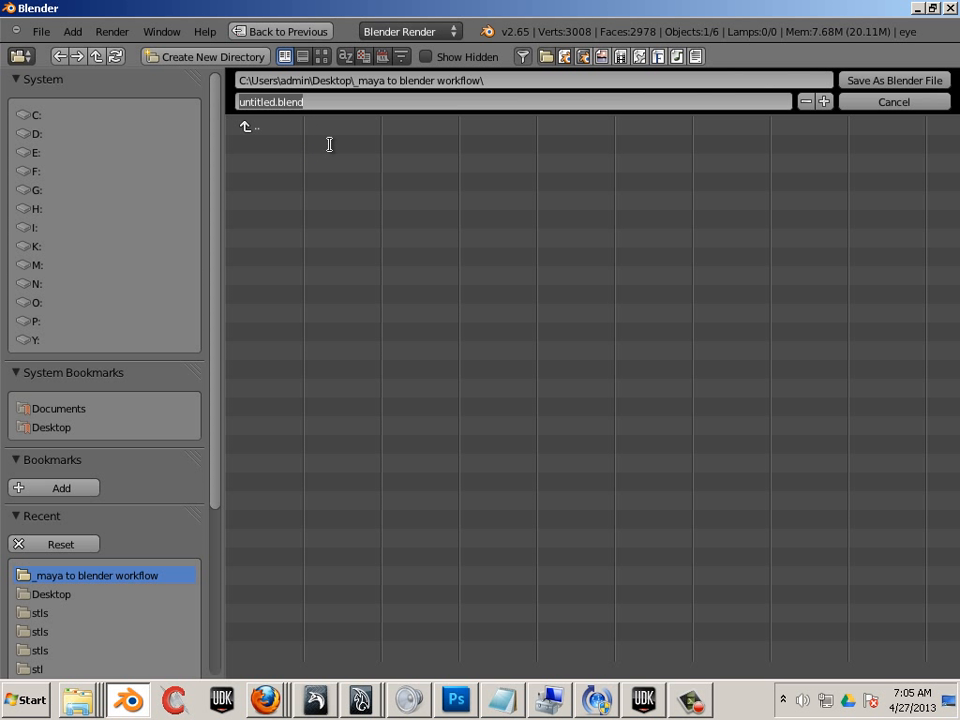
text(dragon)
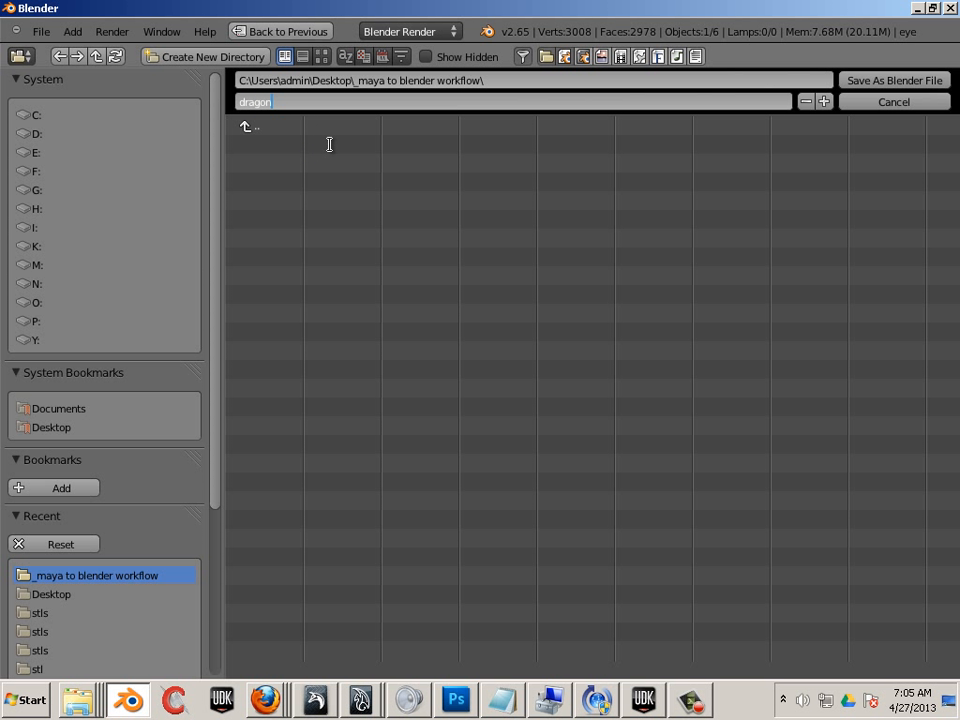
key(Return)
click(868, 80)
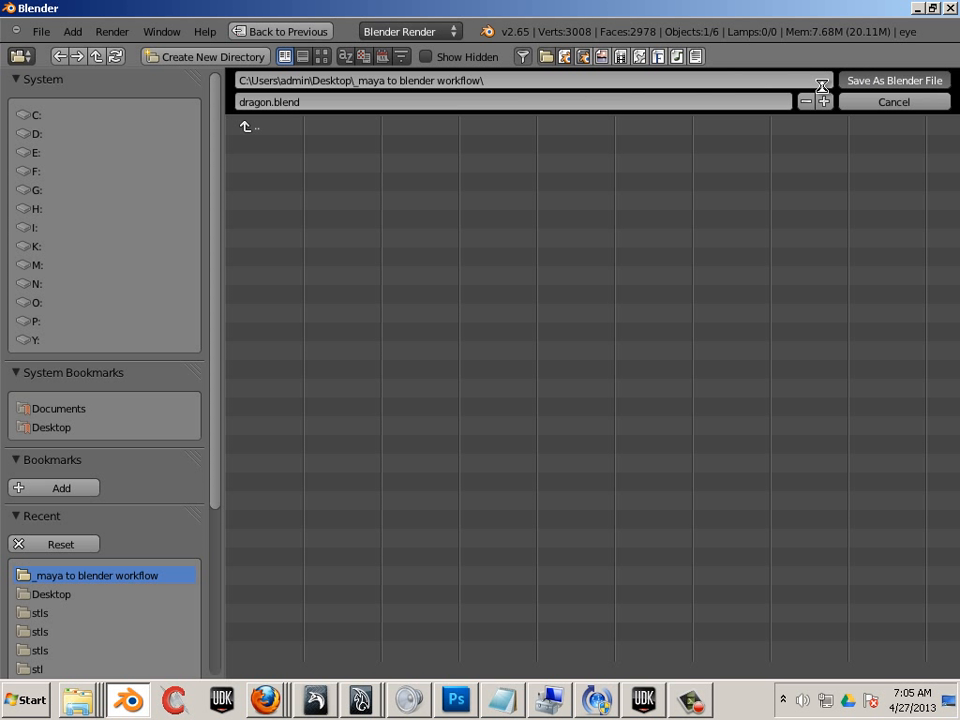